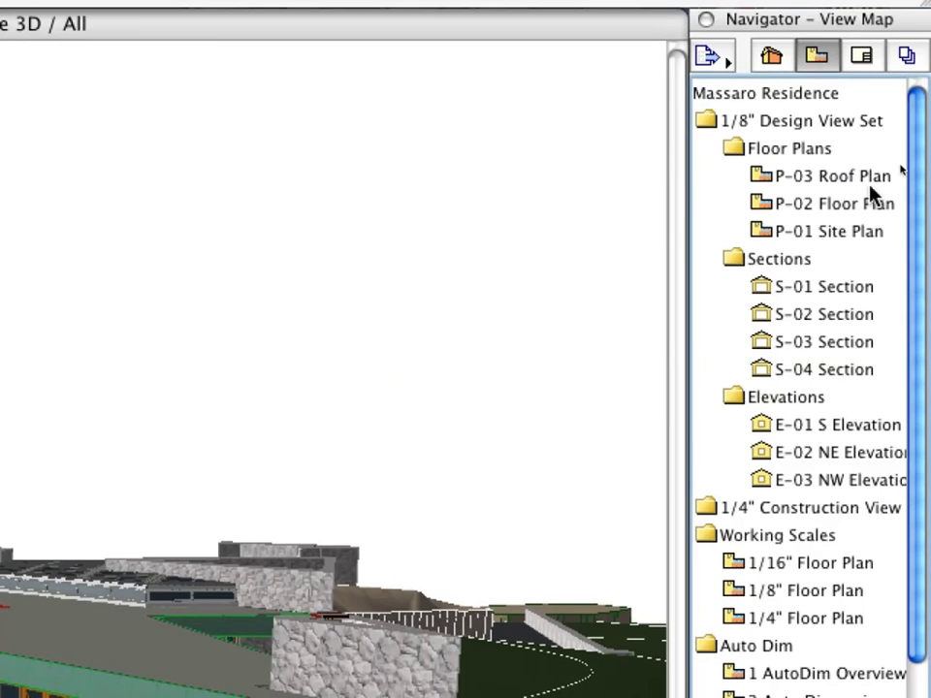
Open the saved P-02 Floor Plan view of the Massaro Residence from the View Map
left_click(877, 204)
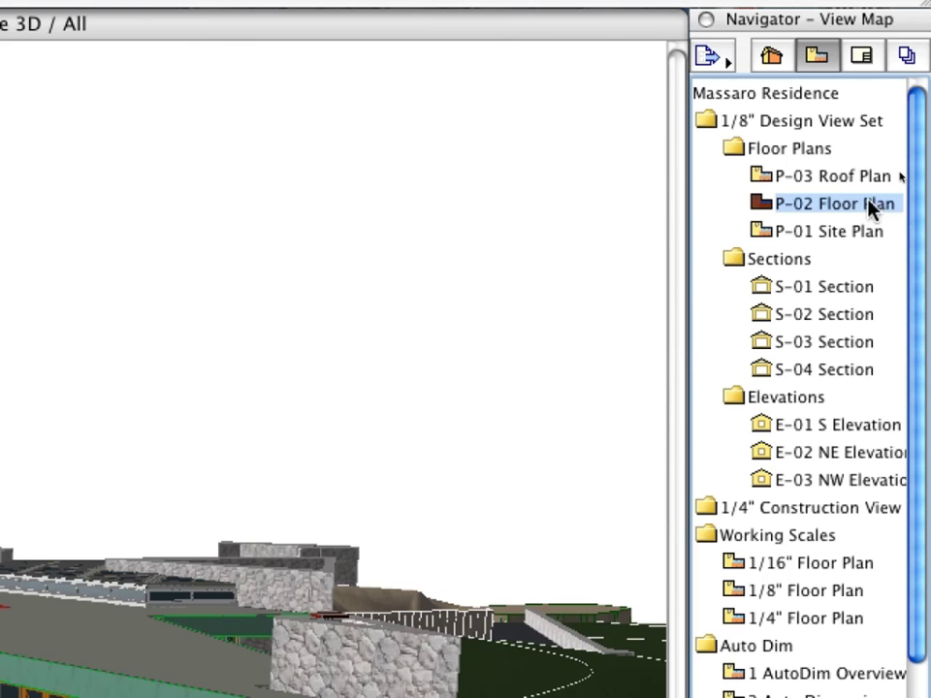
double_click(763, 207)
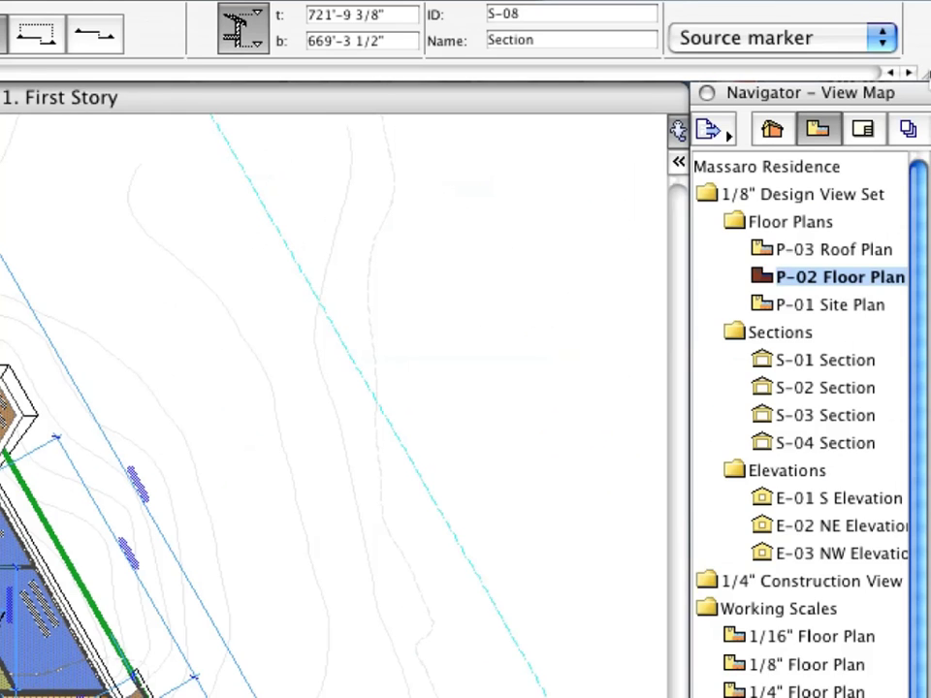
Switch the Navigator to the Layout Book and open the empty 01.1 Layout sheet
left_click(873, 132)
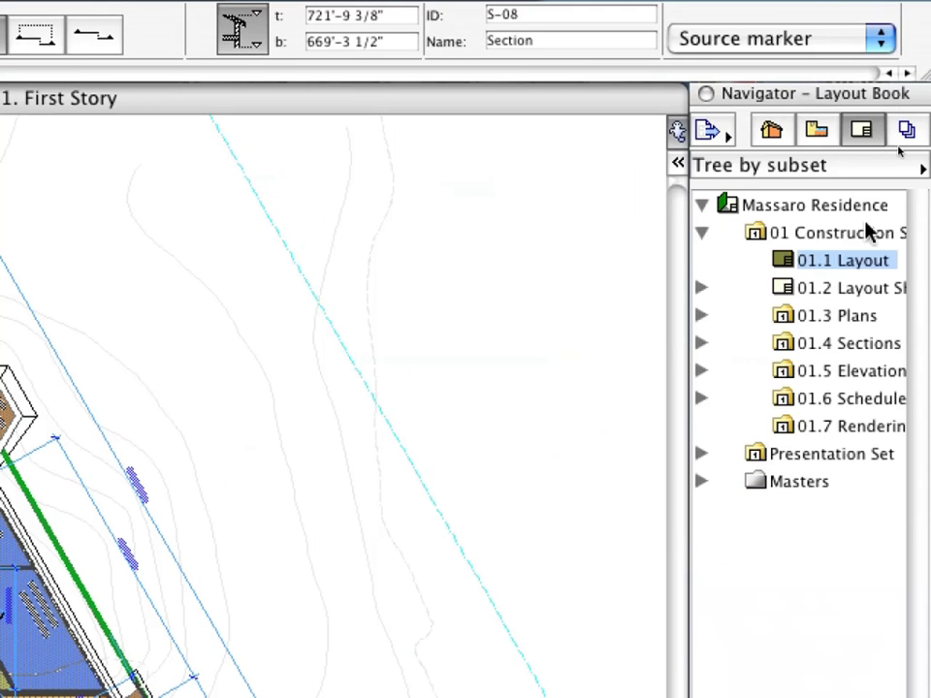
double_click(866, 262)
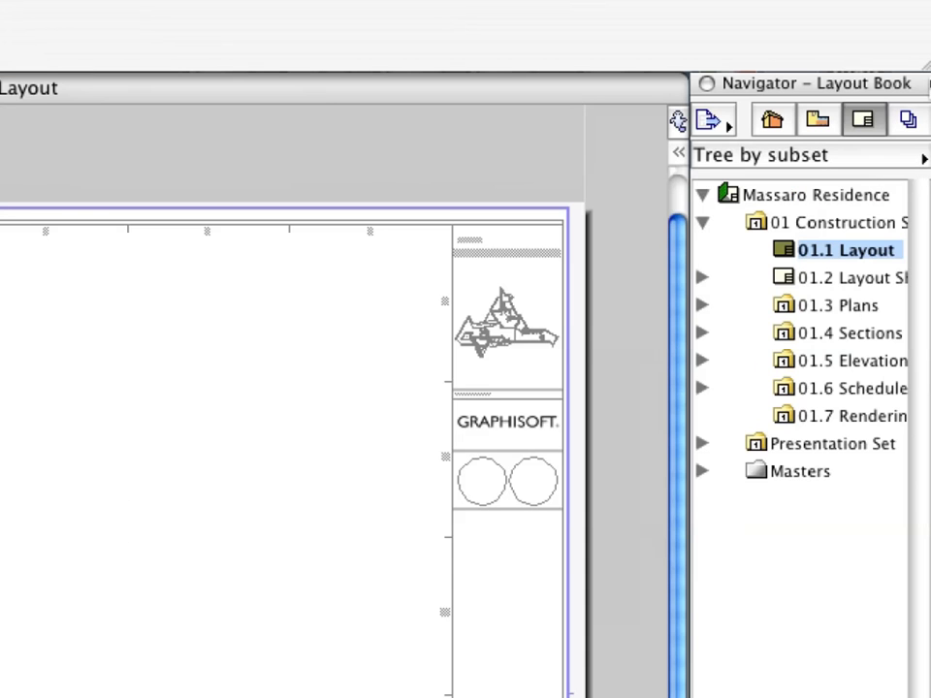
Drop the P-02 Floor Plan onto 01.1 Layout and shift it left inside the sheet border
left_click(831, 119)
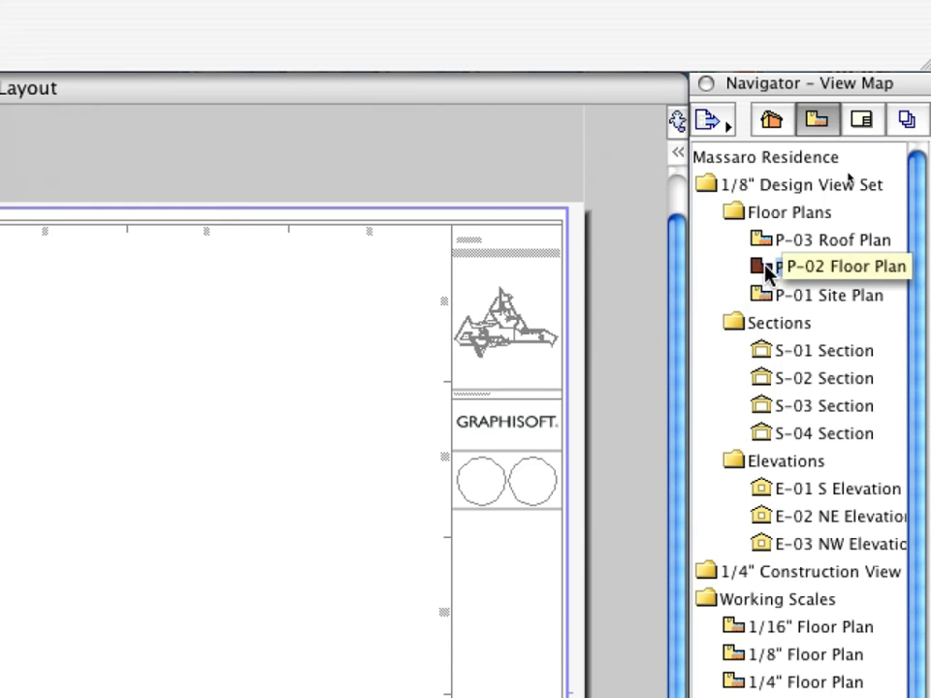
mouse_move(766, 272)
left_mouse_down()
mouse_move(626, 330)
mouse_move(155, 415)
left_mouse_up()
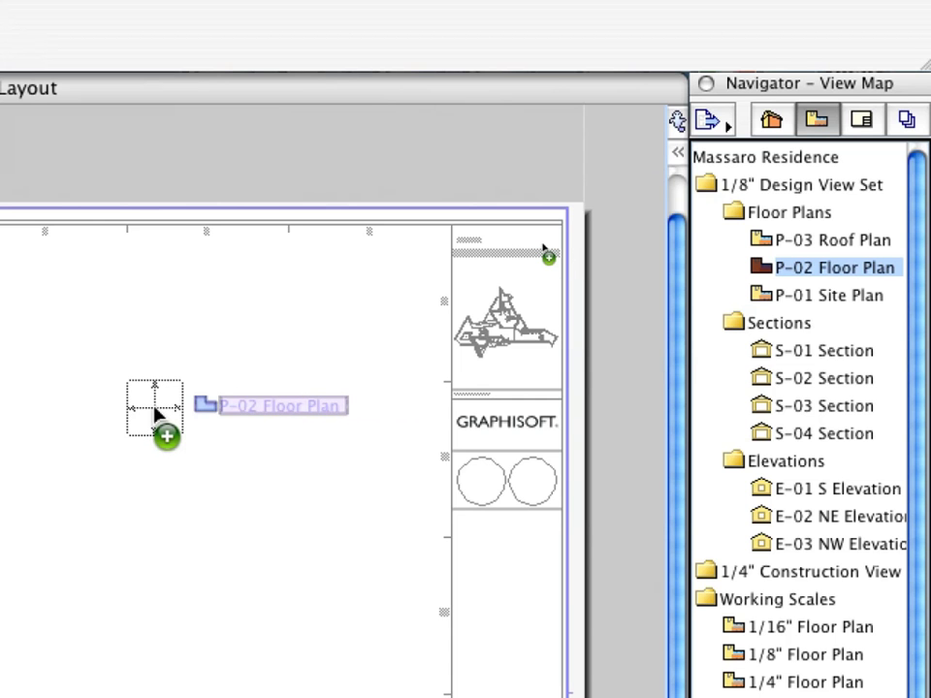
left_click_drag(155, 415, 155, 415)
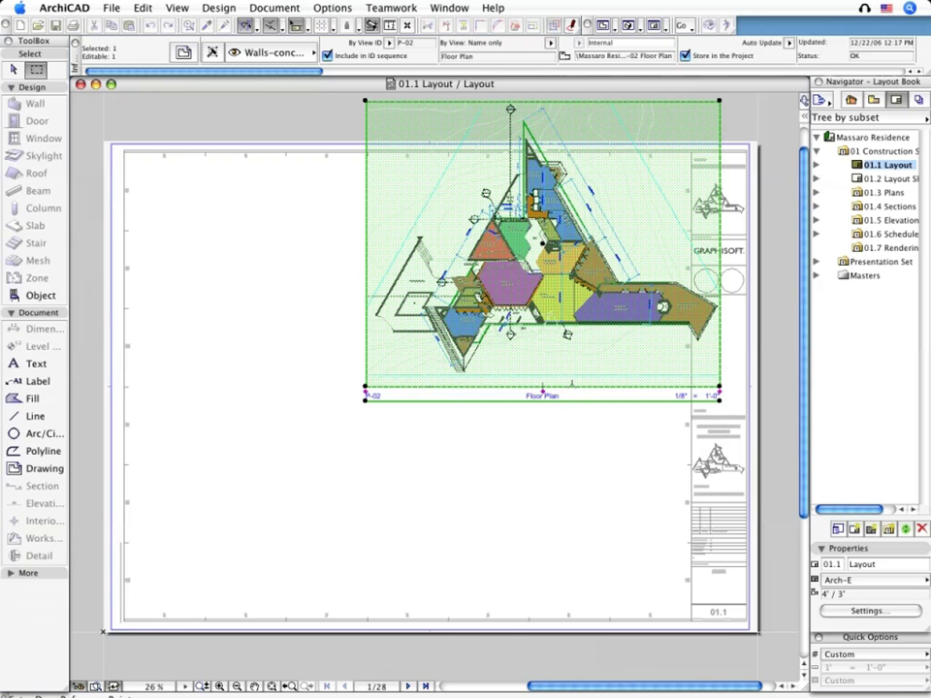
left_click_drag(571, 386, 436, 454)
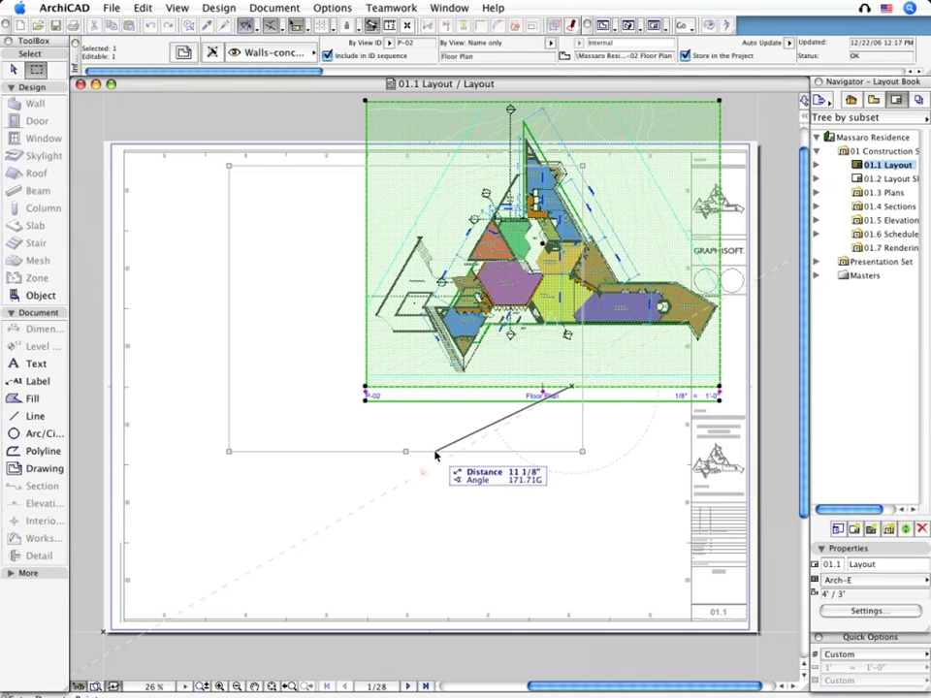
left_click(435, 455)
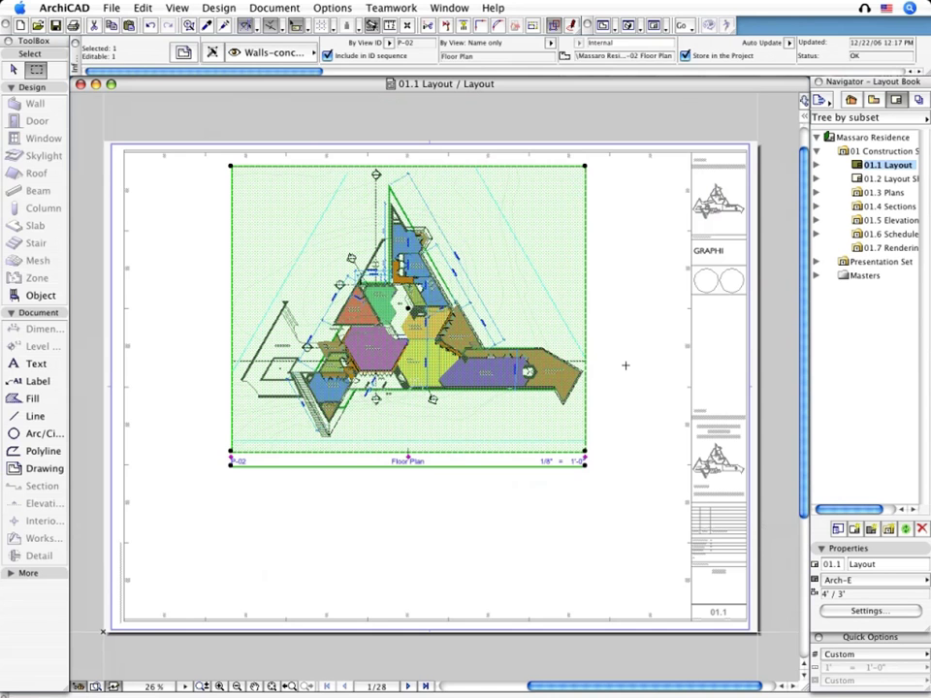
left_click(625, 365)
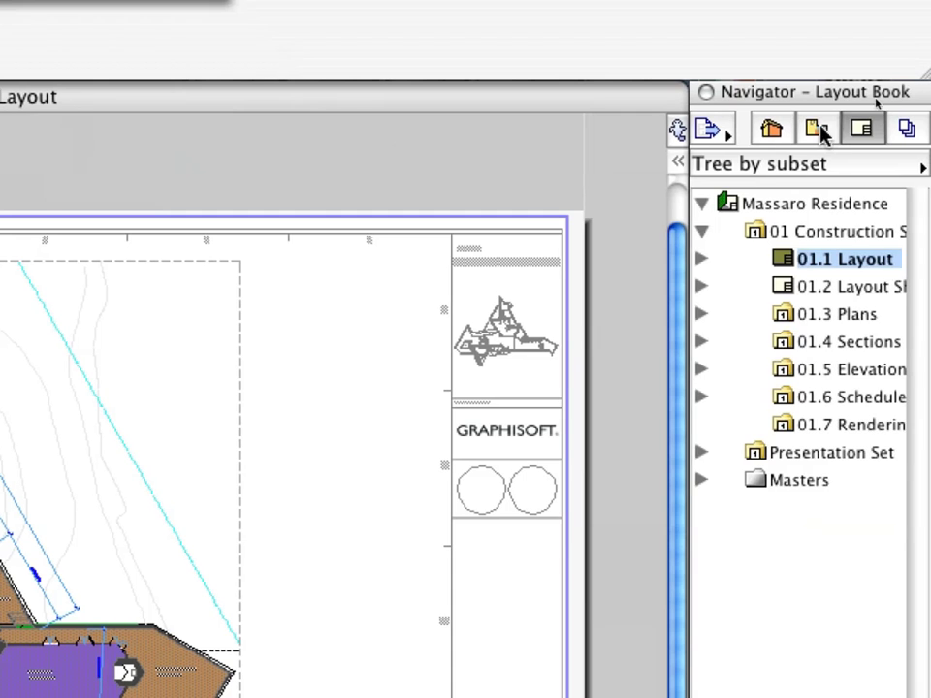
Place E-01 S Elevation below the floor plan, stretched to the plan's right edge
left_click(874, 101)
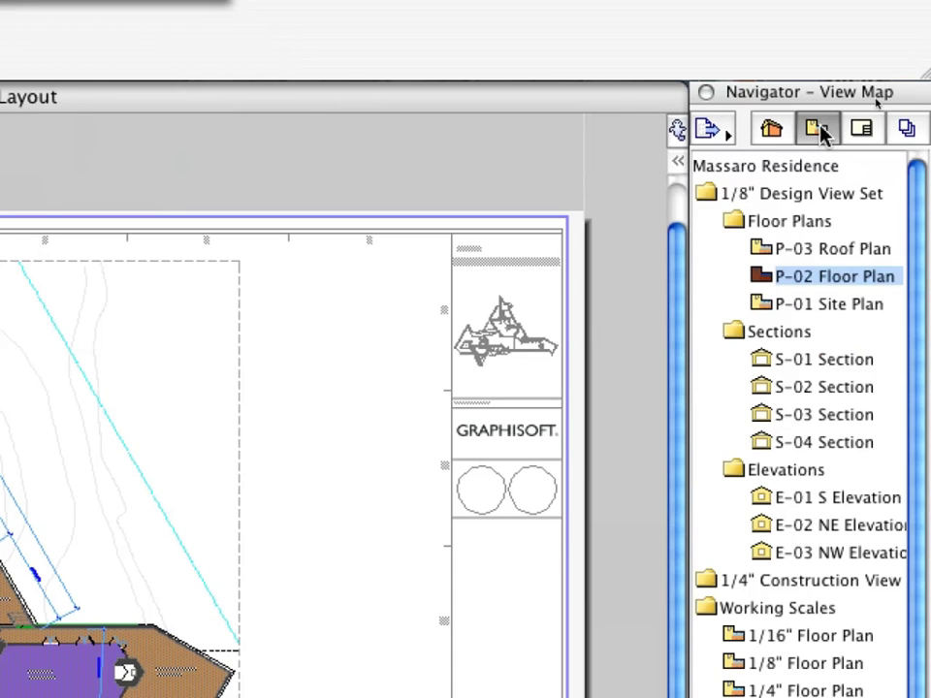
left_click(853, 500)
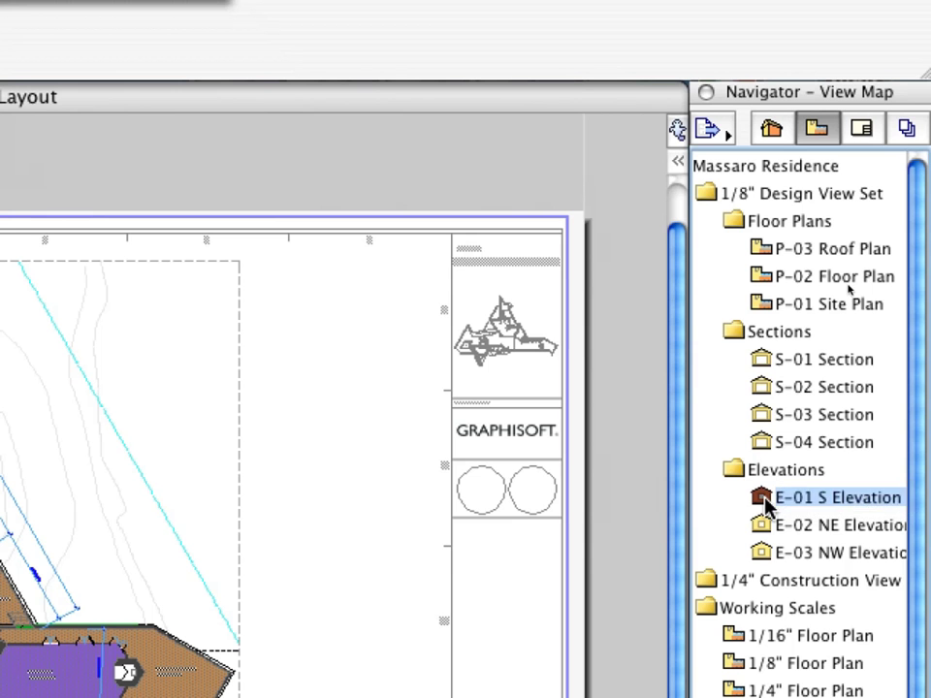
left_click_drag(766, 502, 441, 536)
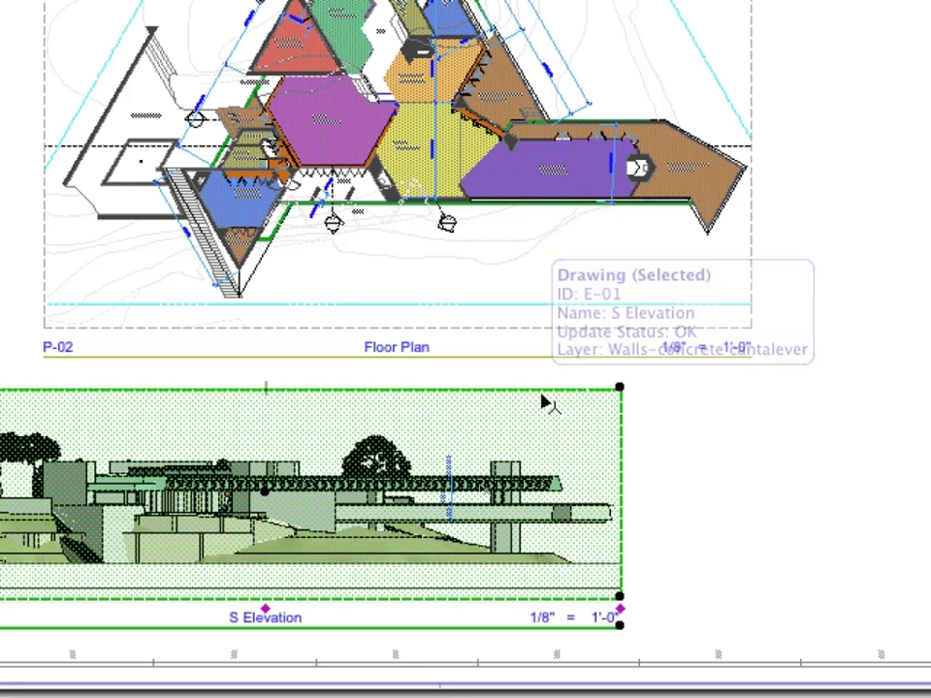
left_click(619, 389)
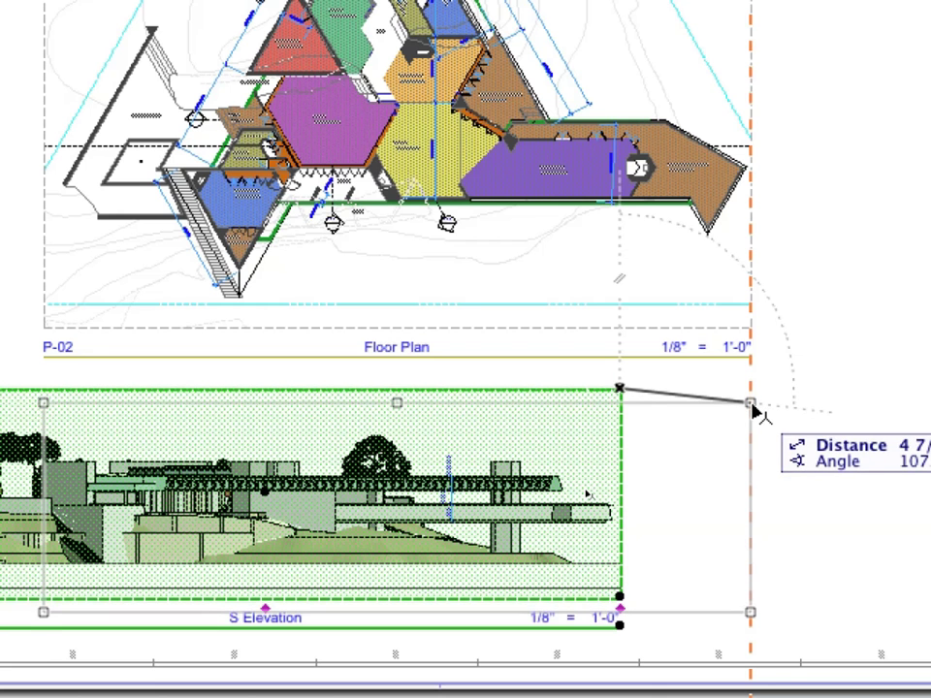
left_click(750, 403)
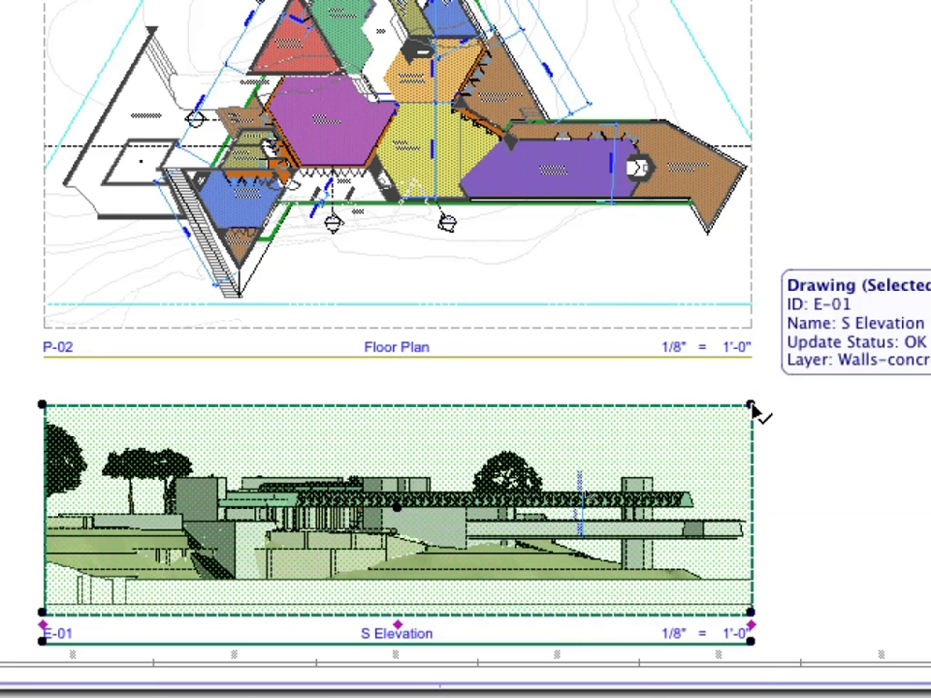
key("Escape")
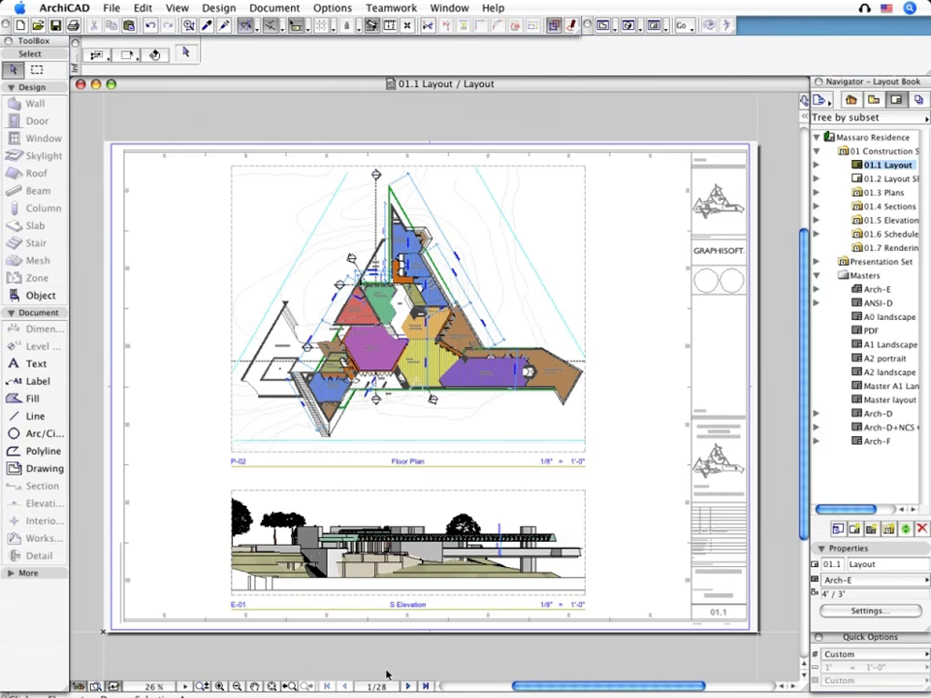
left_click(219, 687)
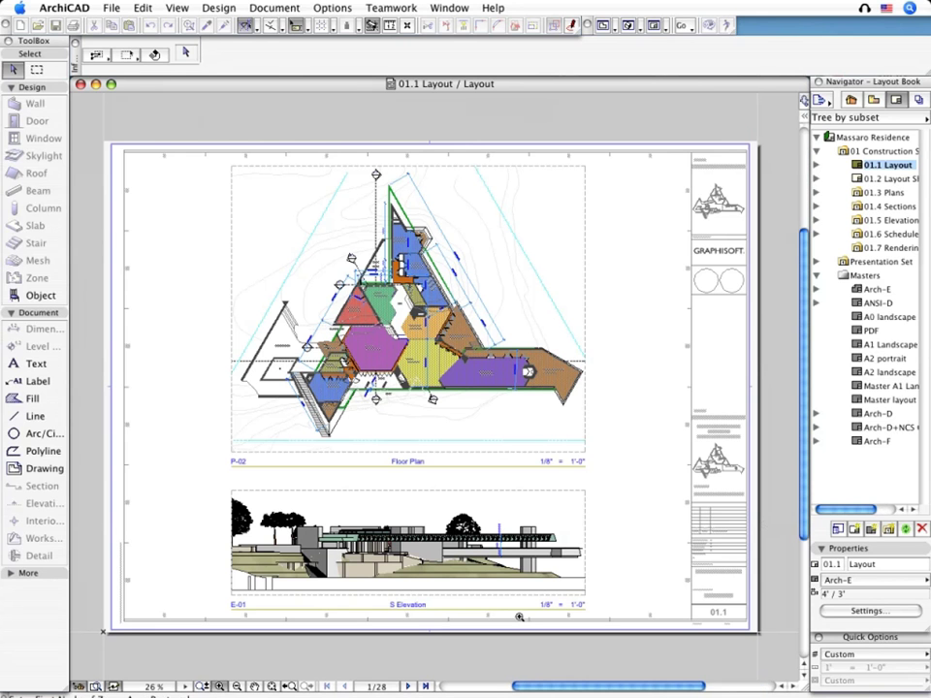
mouse_move(678, 408)
left_mouse_down()
mouse_move(734, 510)
mouse_move(741, 620)
left_mouse_up()
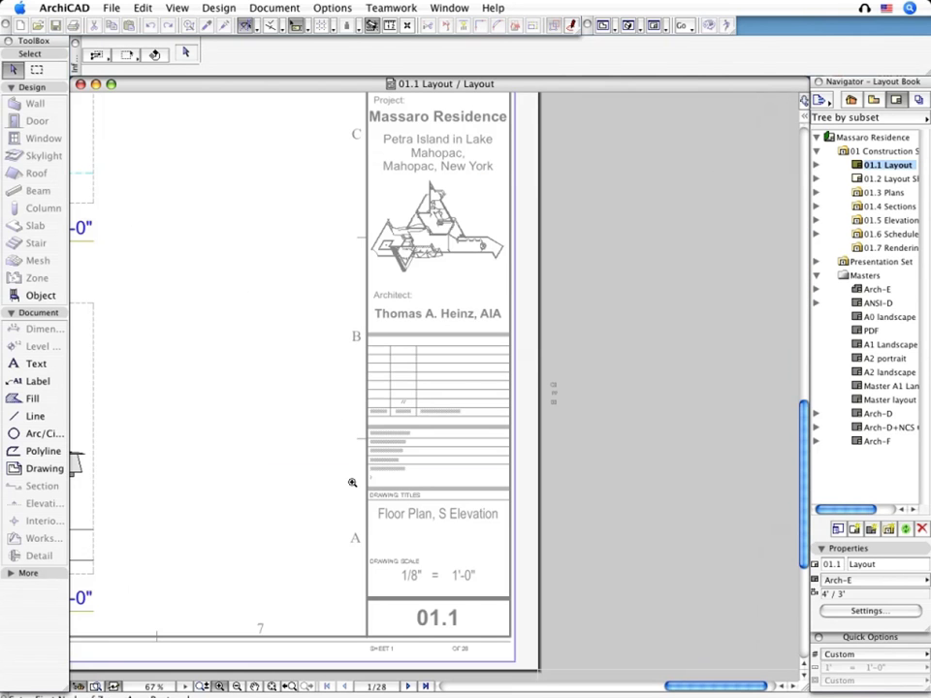
left_click_drag(350, 478, 510, 657)
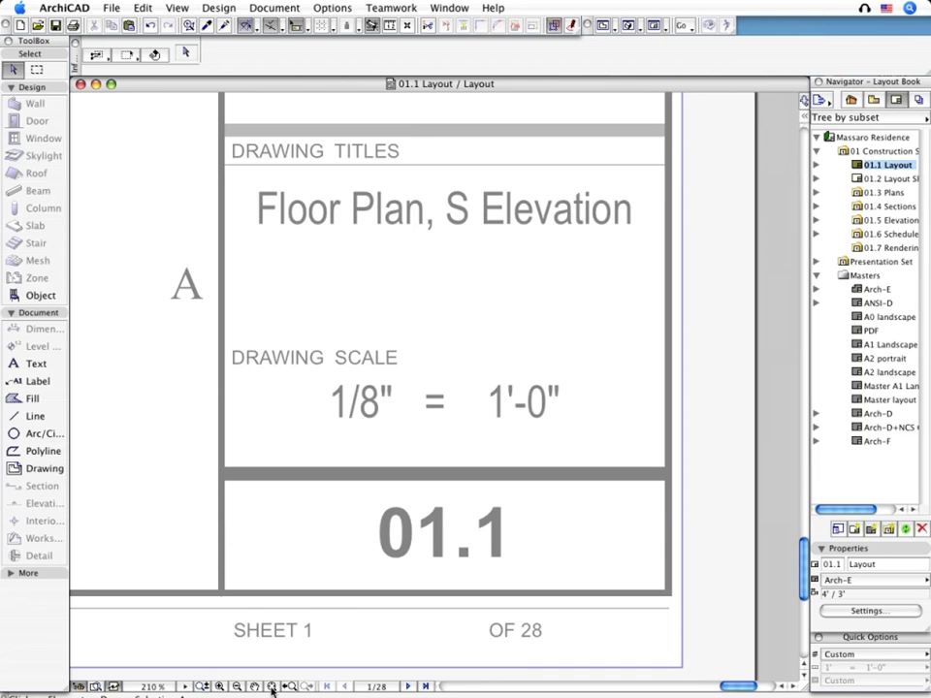
left_click(273, 686)
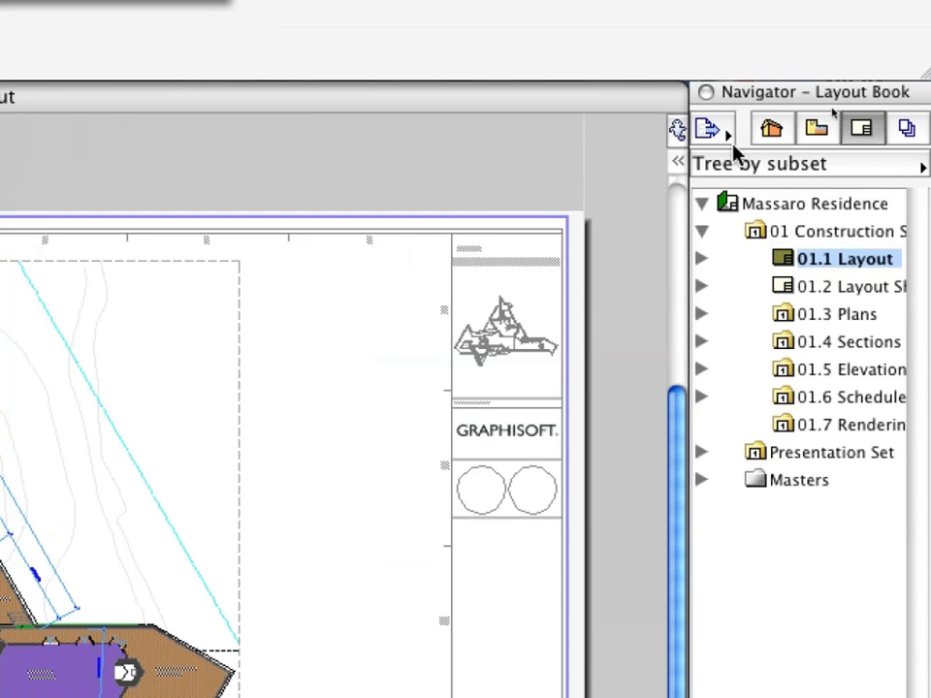
In the Organizer, select the P-03 Roof Plan, P-02 Floor Plan and P-01 Site Plan views
left_click(710, 130)
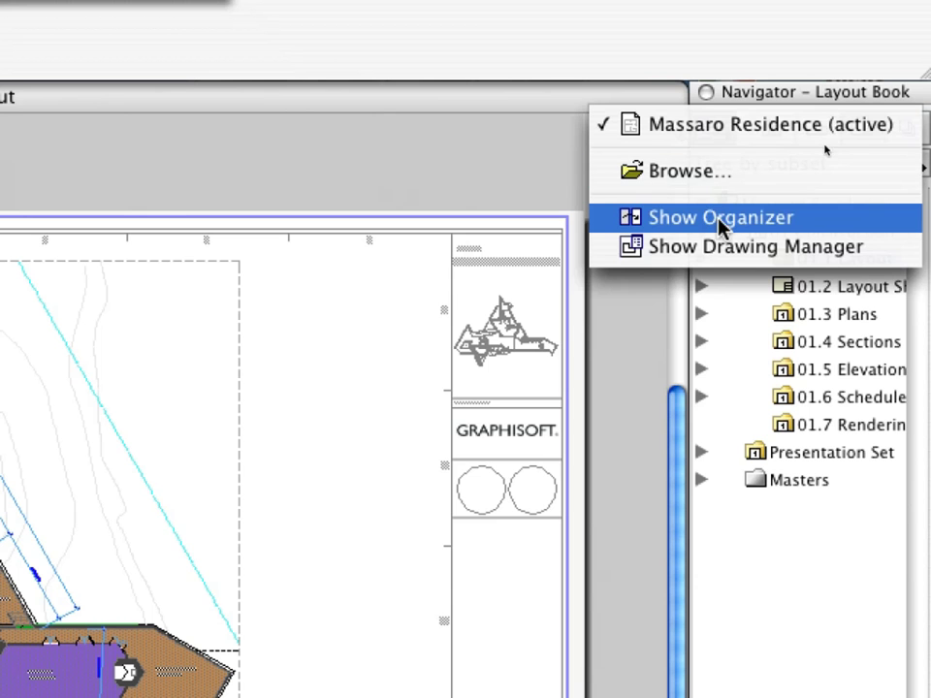
left_click(804, 229)
left_click(203, 188)
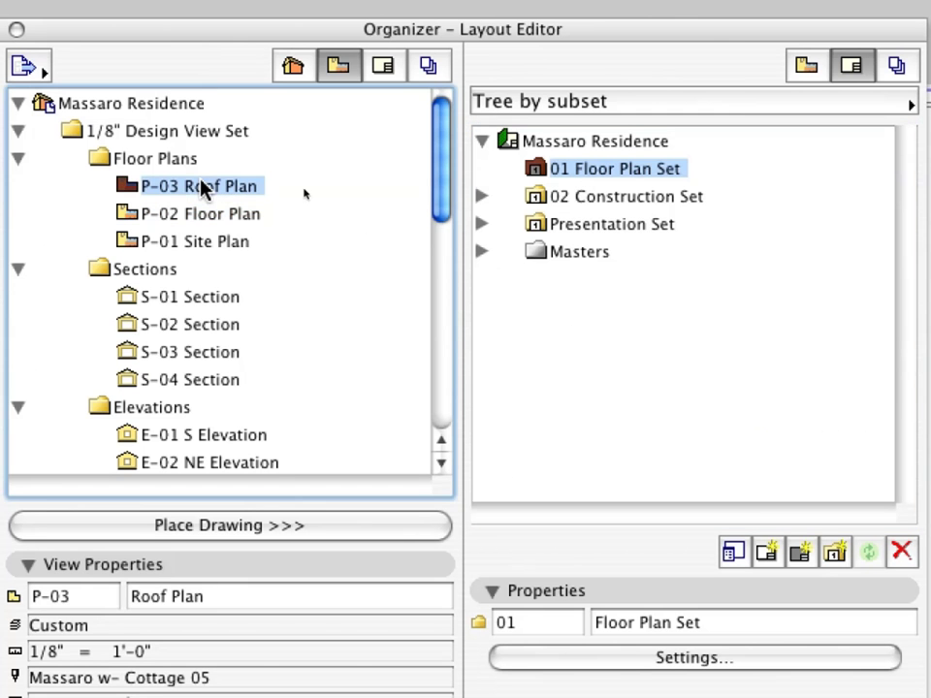
left_click(201, 213, "shift")
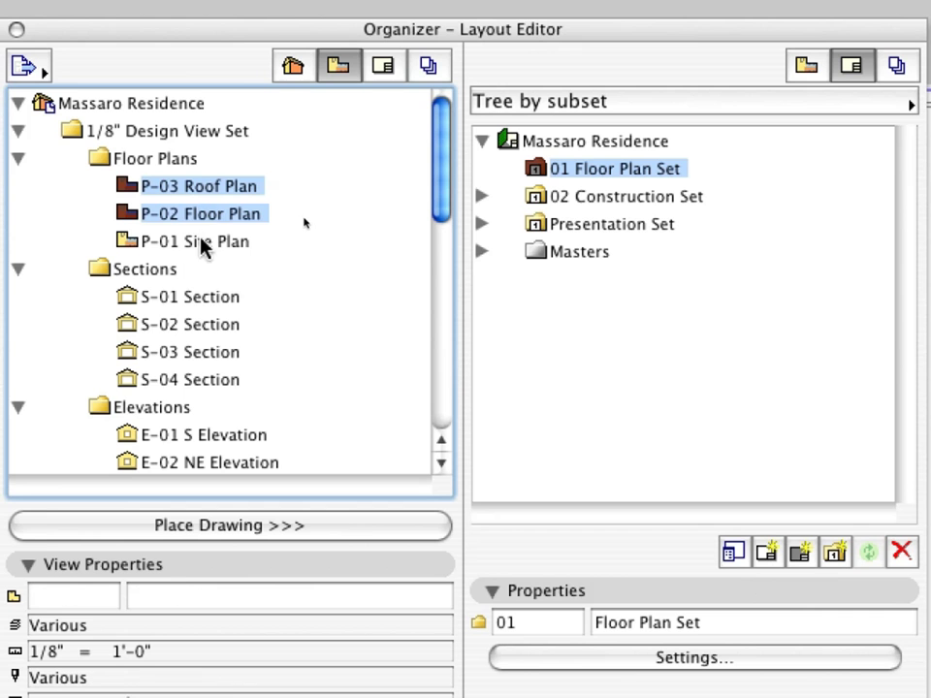
left_click(202, 241, "shift")
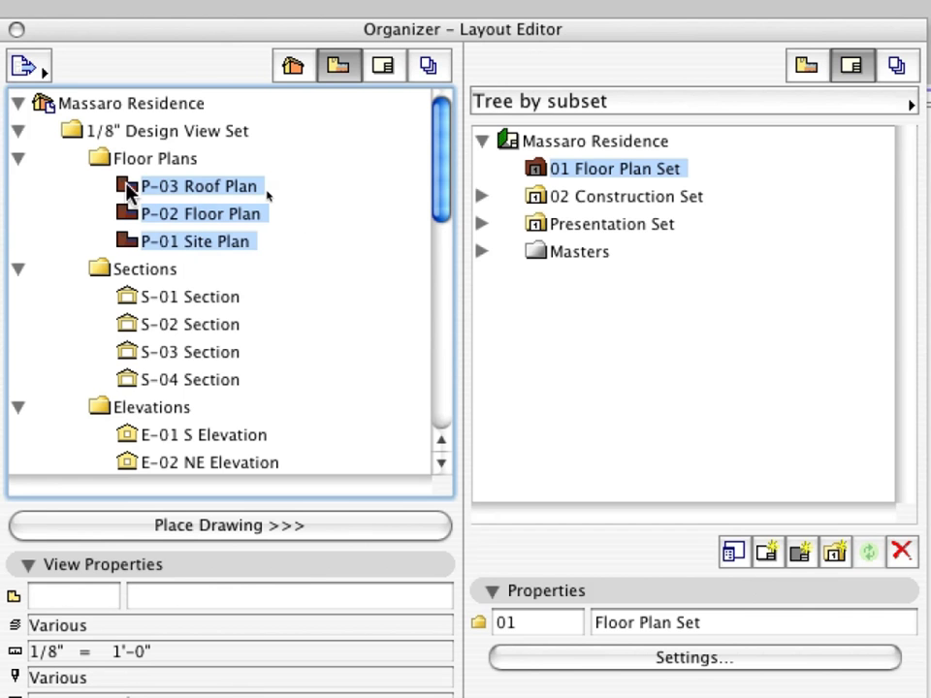
Drop the three plans into 01 Floor Plan Set, creating layouts 01.1 to 01.3
left_click_drag(127, 186, 422, 289)
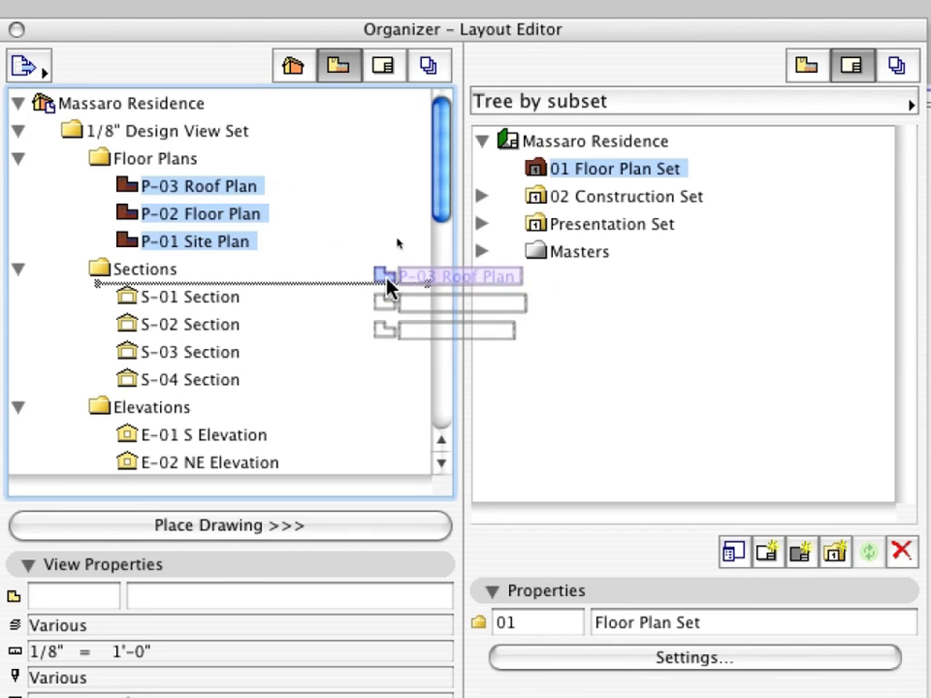
mouse_move(422, 289)
left_mouse_down()
mouse_move(600, 204)
mouse_move(594, 173)
mouse_move(625, 174)
left_mouse_up()
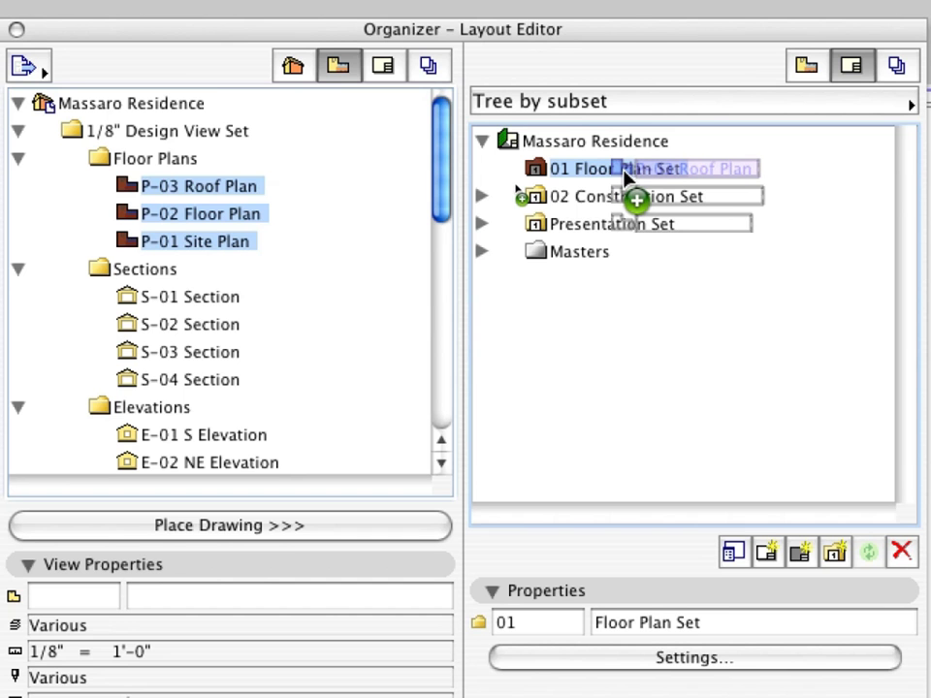
left_click_drag(625, 175, 627, 176)
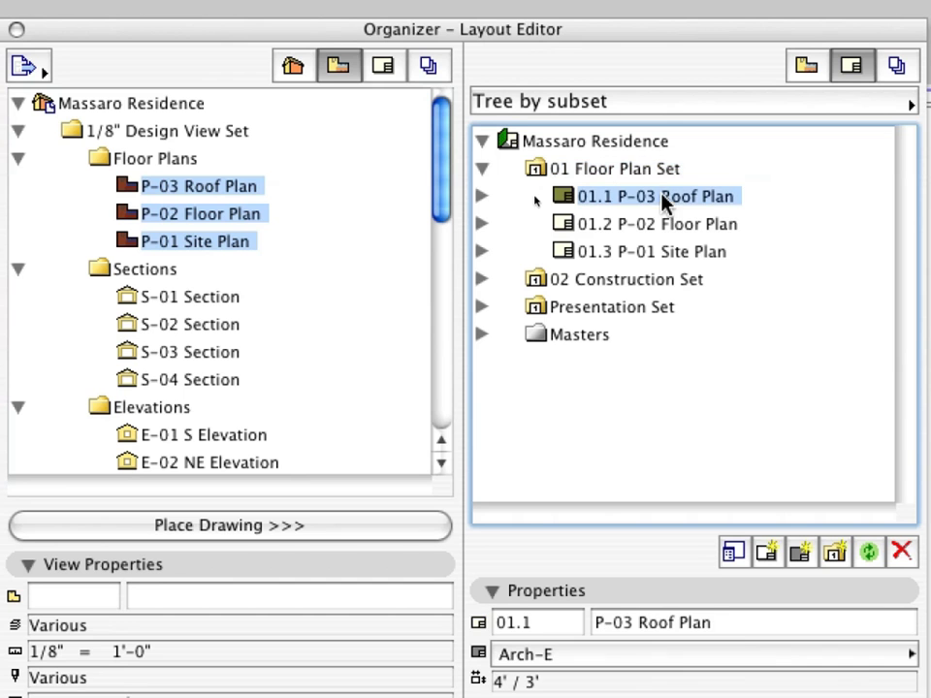
left_click(669, 225)
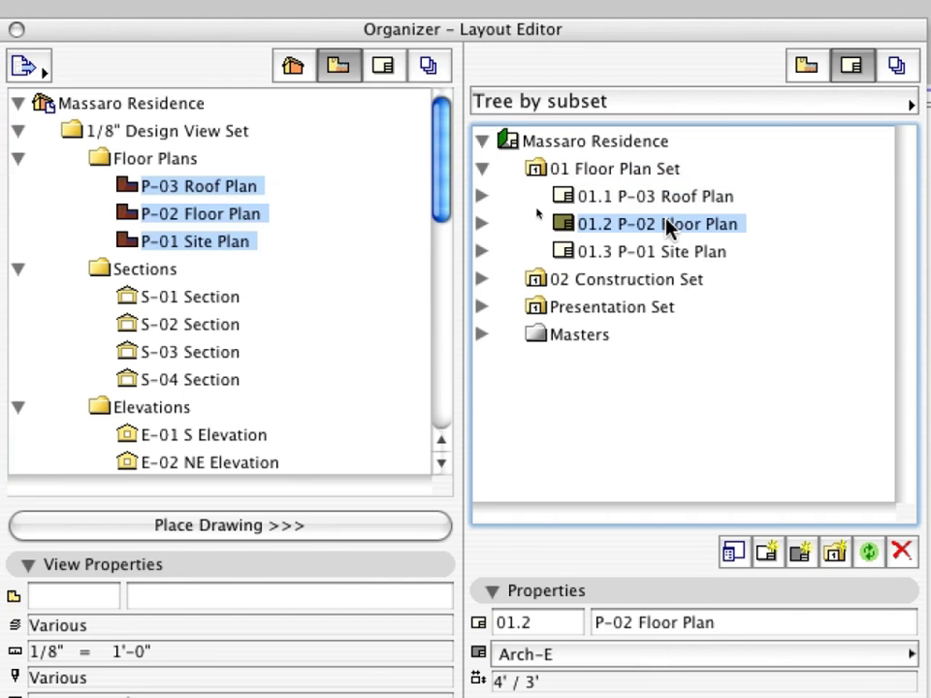
left_click(669, 254)
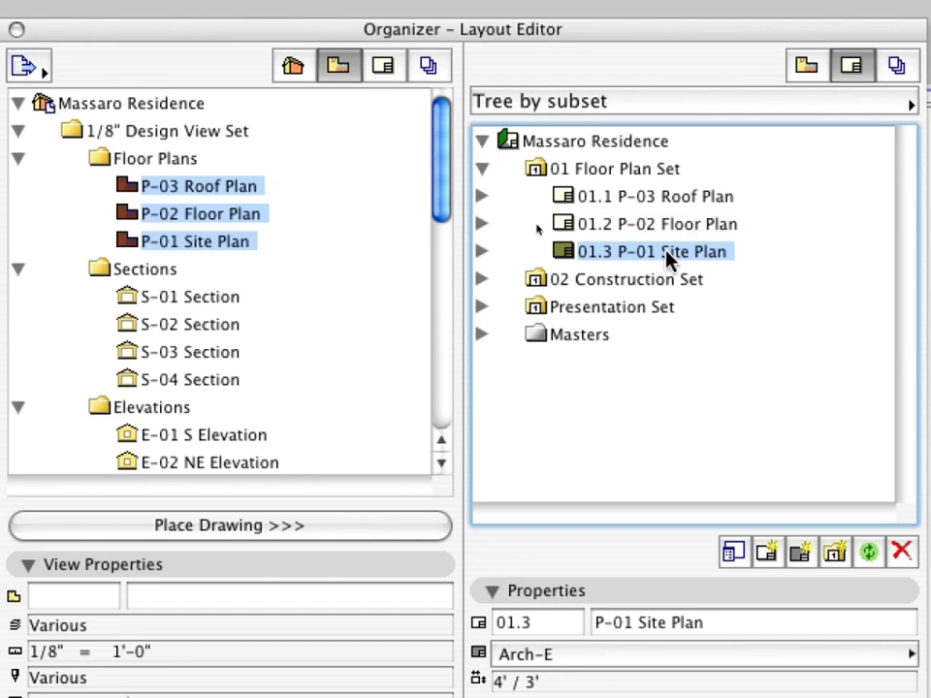
left_click(905, 76)
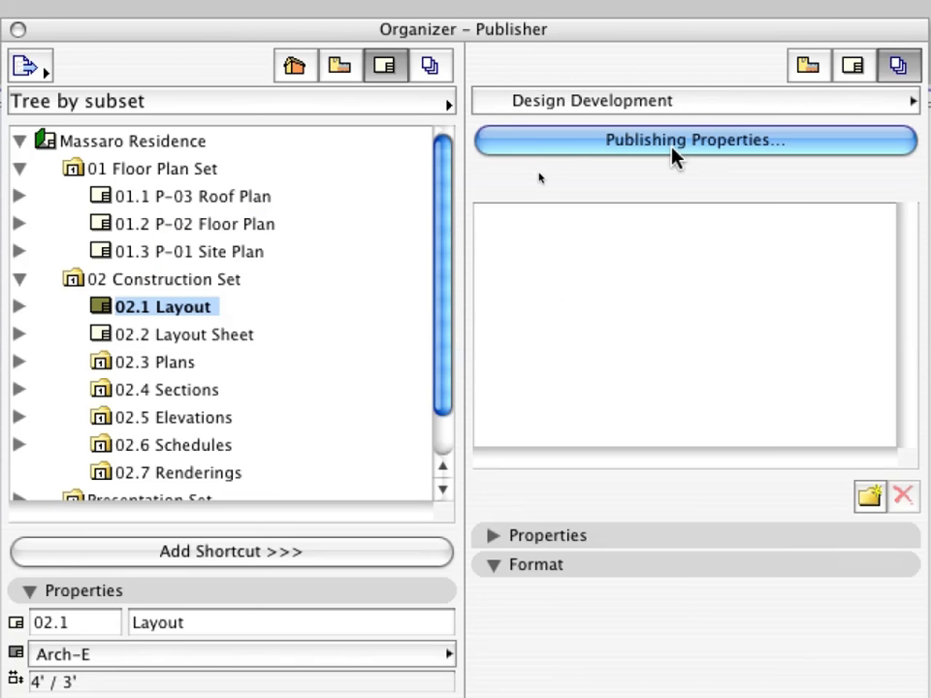
Make the DWG Drawings set save files to the Desktop and add 01 Floor Plan Set
left_click(676, 159)
left_click(675, 156)
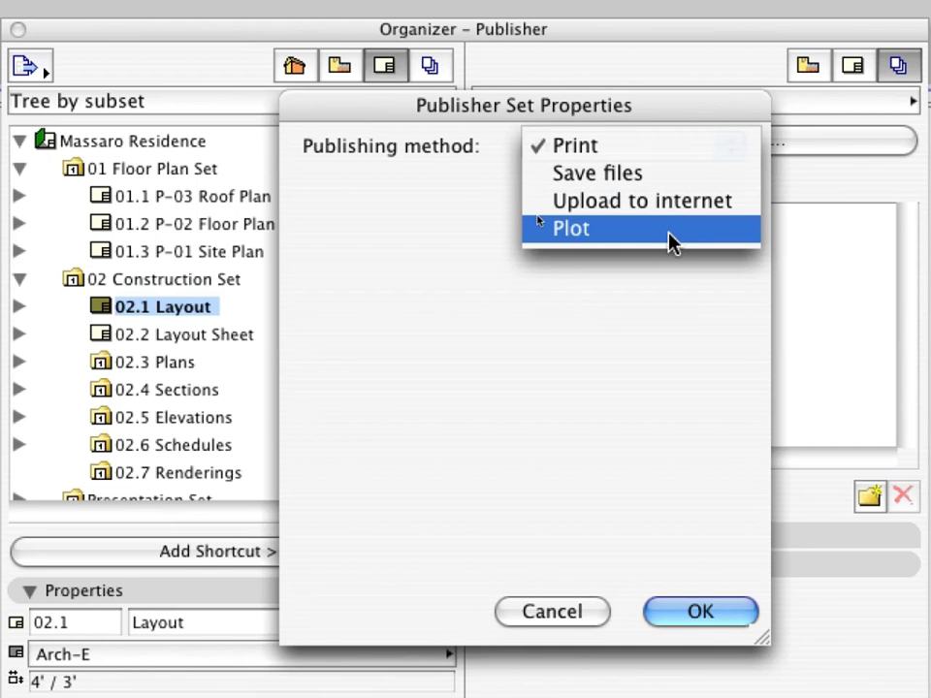
left_click(656, 181)
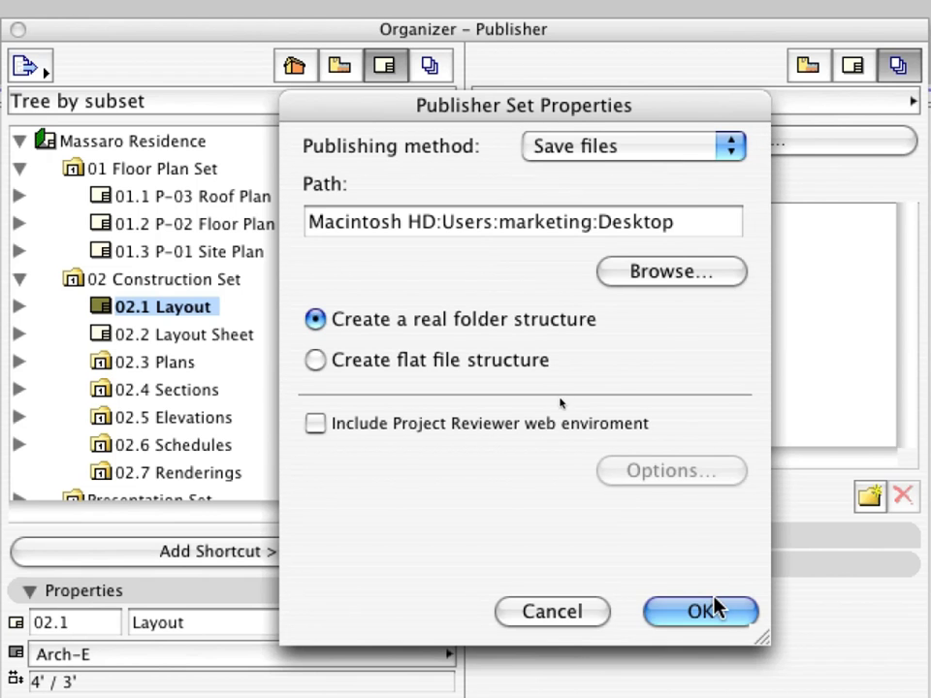
left_click(717, 554)
mouse_move(77, 175)
left_mouse_down()
mouse_move(565, 238)
mouse_move(567, 225)
left_mouse_up()
left_click(485, 220)
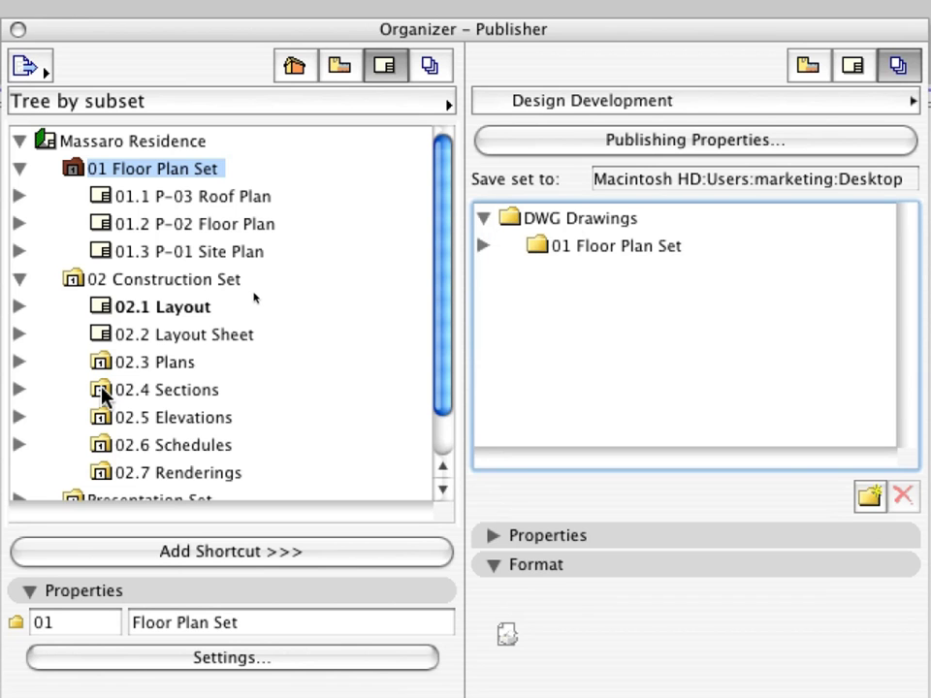
Add 02.4 Sections and 02.5 Elevations to DWG Drawings, ordered after 01 Floor Plan Set
mouse_move(104, 395)
left_mouse_down()
mouse_move(316, 401)
mouse_move(571, 249)
mouse_move(578, 224)
left_mouse_up()
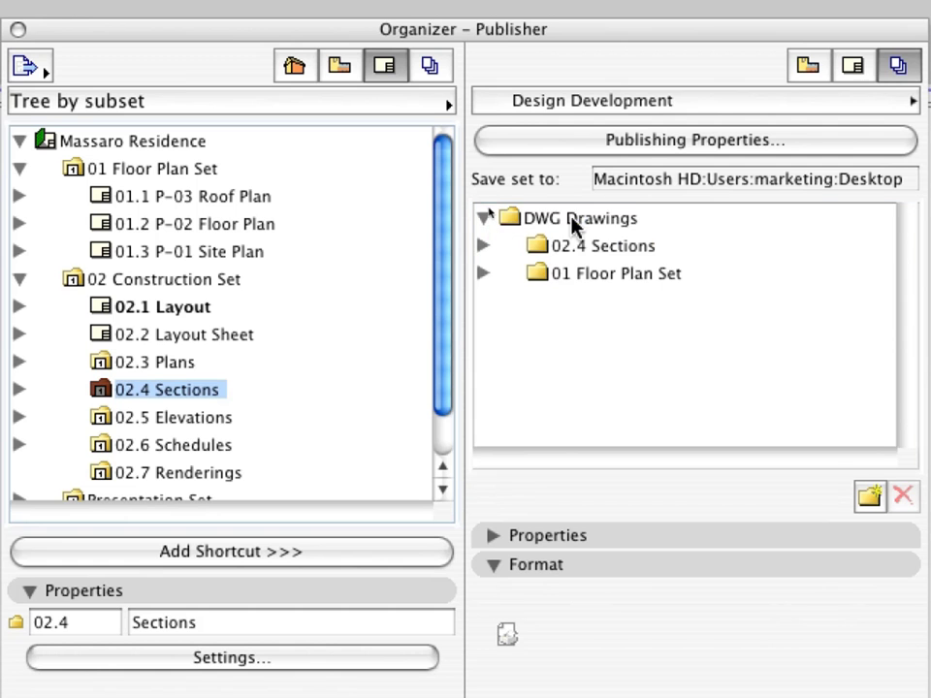
mouse_move(100, 422)
left_mouse_down()
mouse_move(215, 430)
mouse_move(580, 226)
left_mouse_up()
left_click_drag(536, 303, 545, 245)
left_click_drag(536, 301, 549, 273)
Change the DWG Drawings set's output format from PDF to DWG
left_click(593, 222)
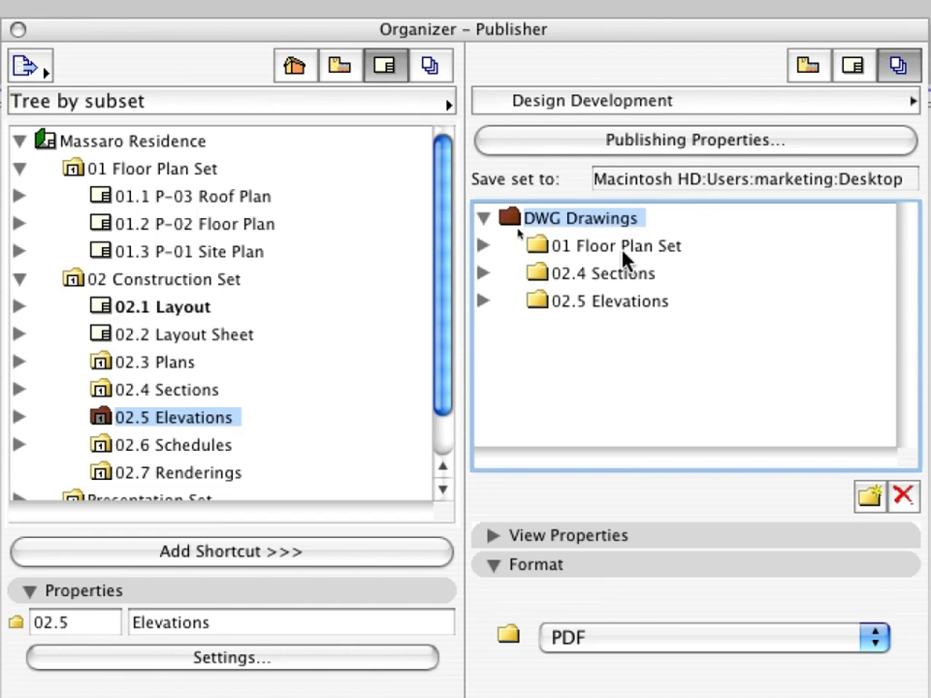
left_click(698, 637)
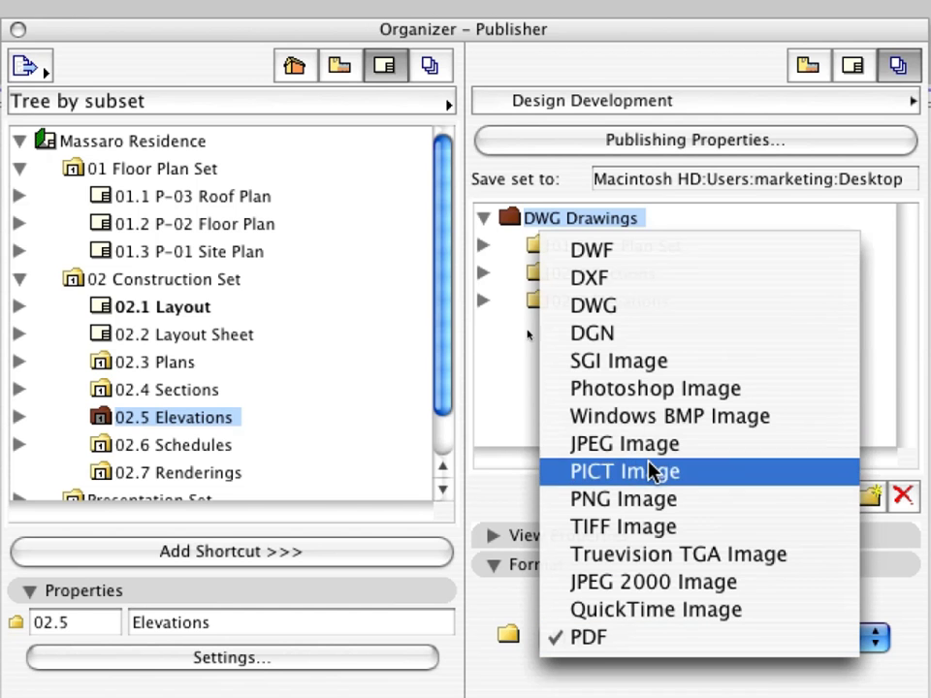
left_click(651, 306)
scroll(477, 302, "down", 3)
scroll(598, 276, "down", 1)
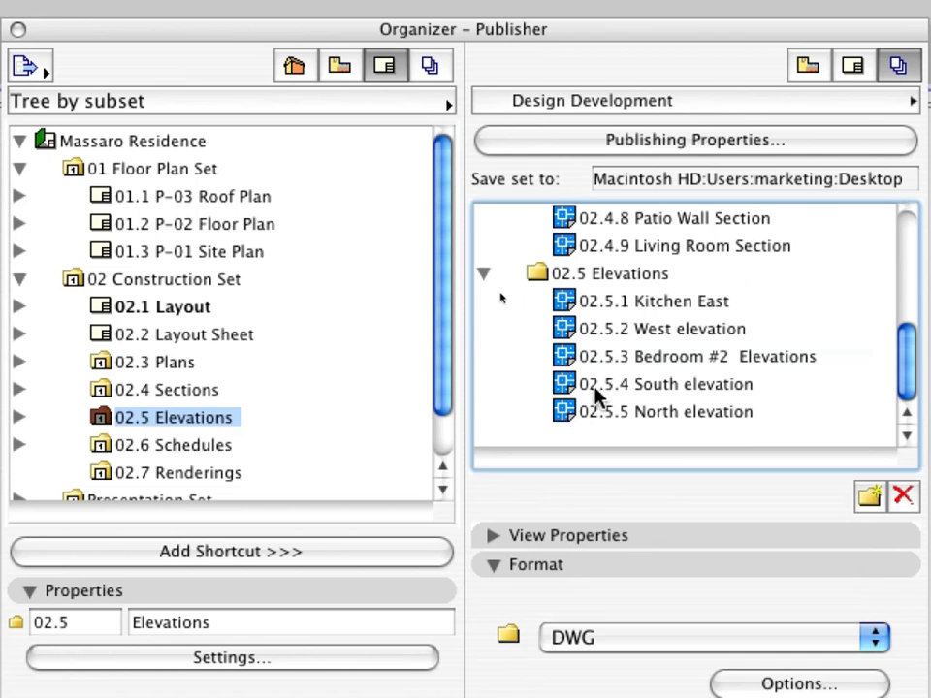
left_click(862, 686)
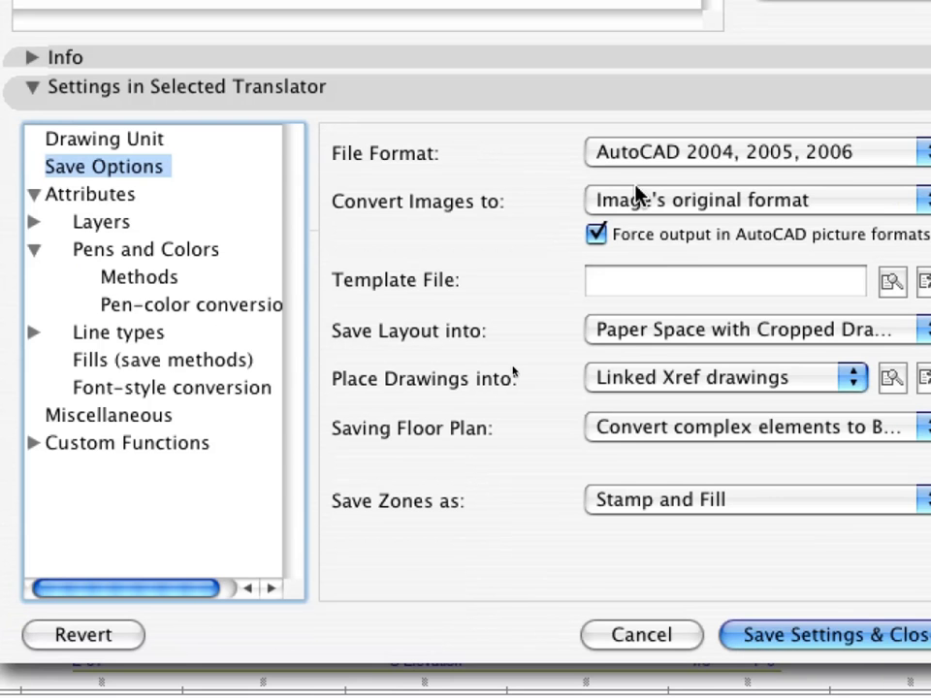
left_click(632, 152)
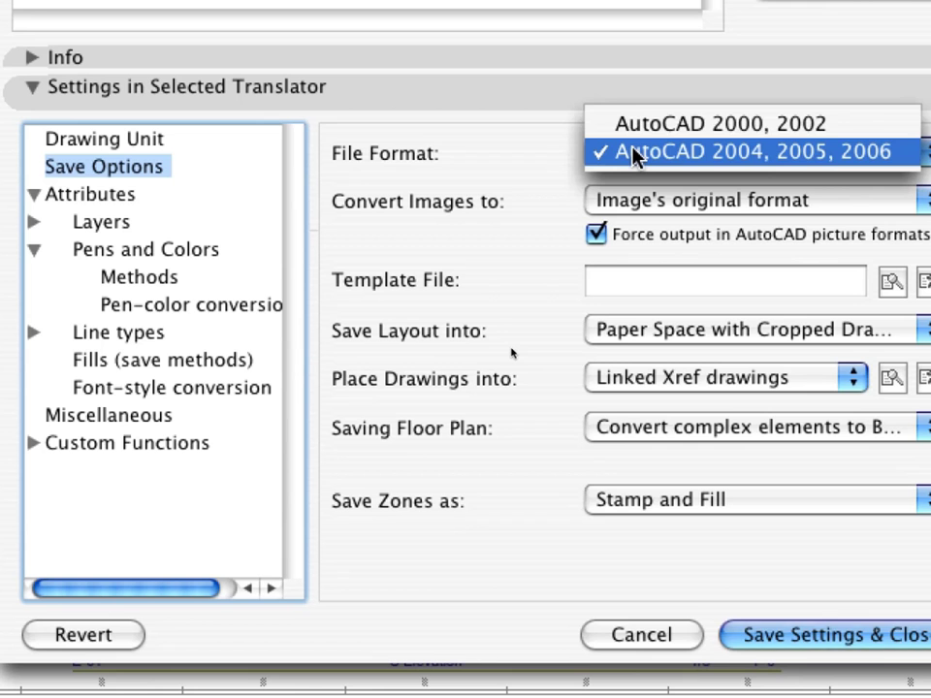
left_click(635, 155)
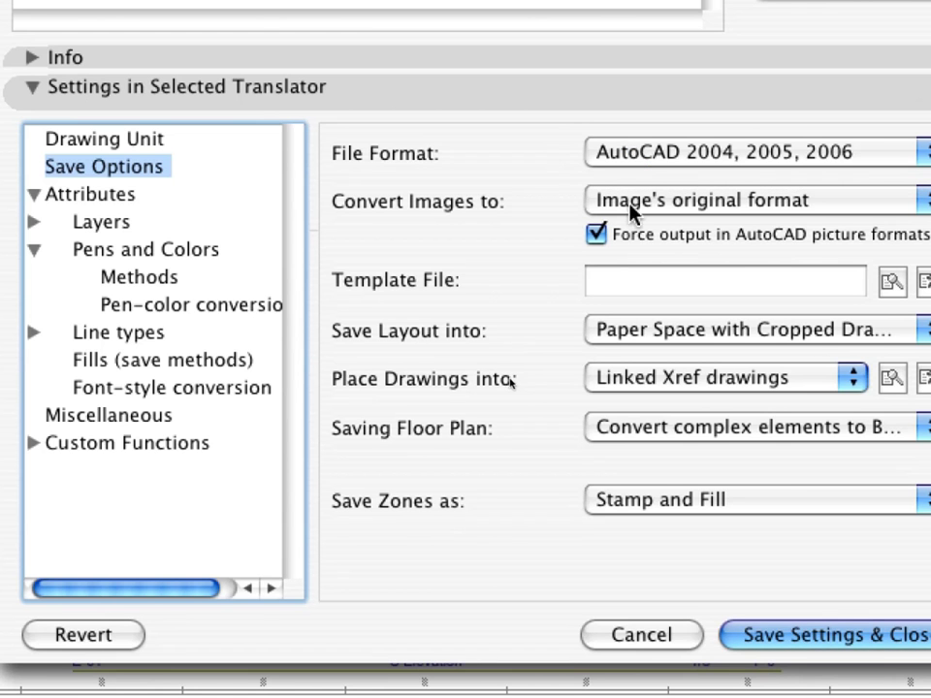
left_click(601, 330)
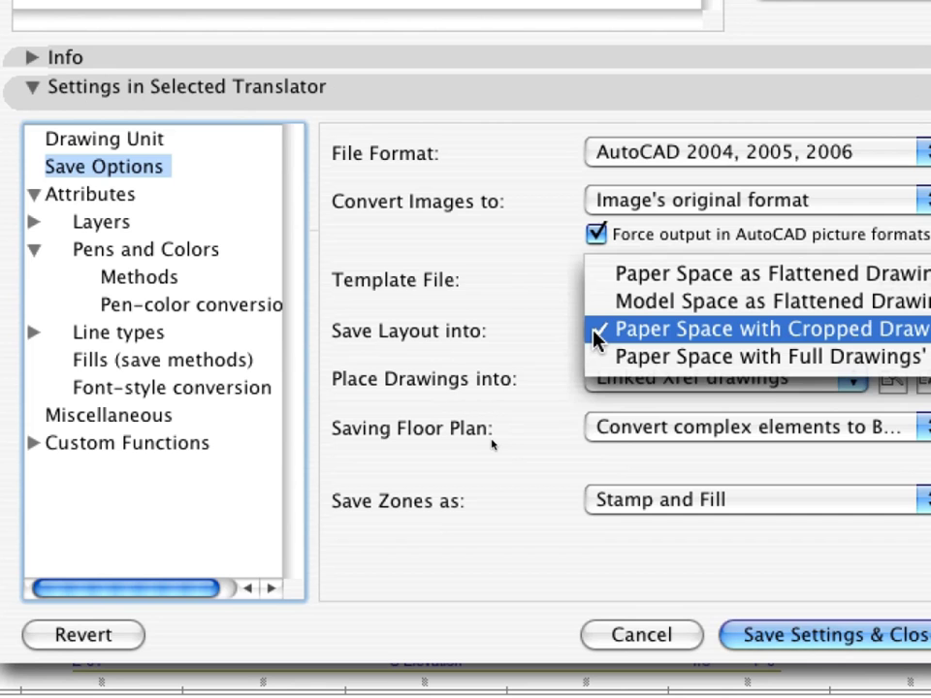
left_click(596, 338)
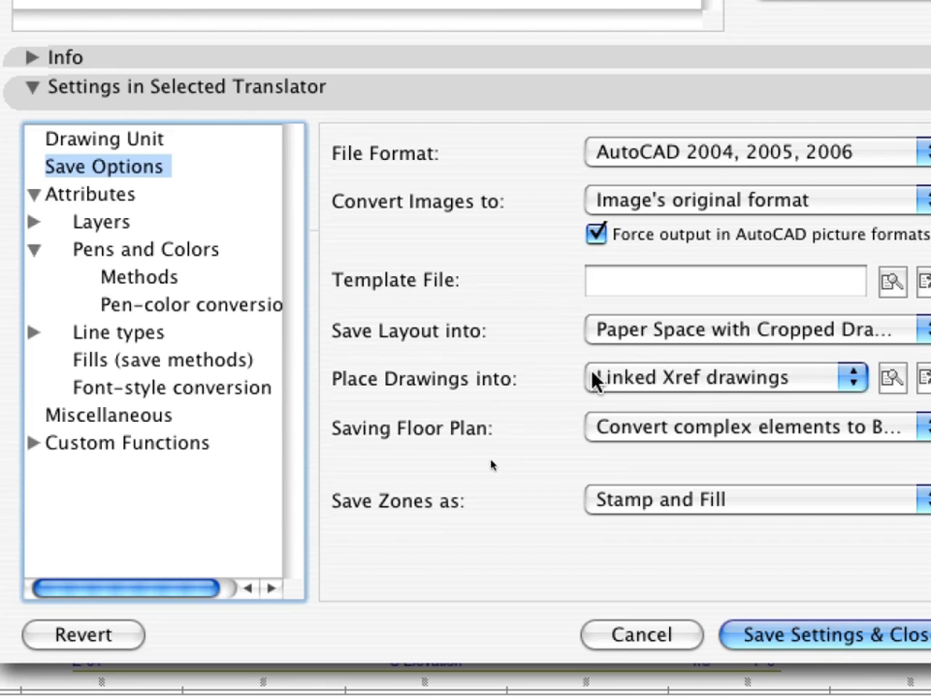
left_click(596, 383)
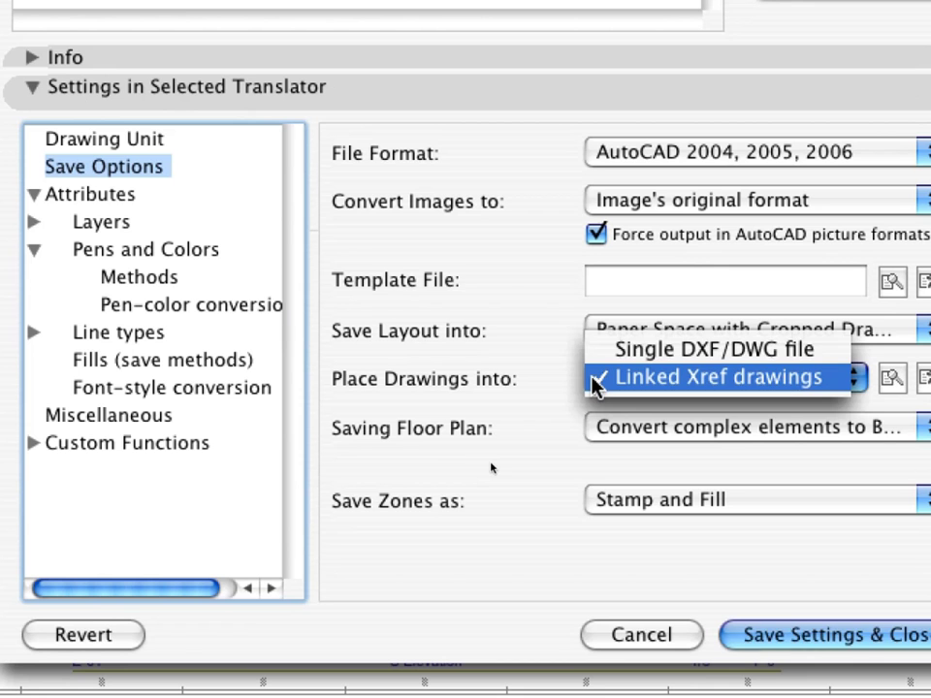
left_click(594, 380)
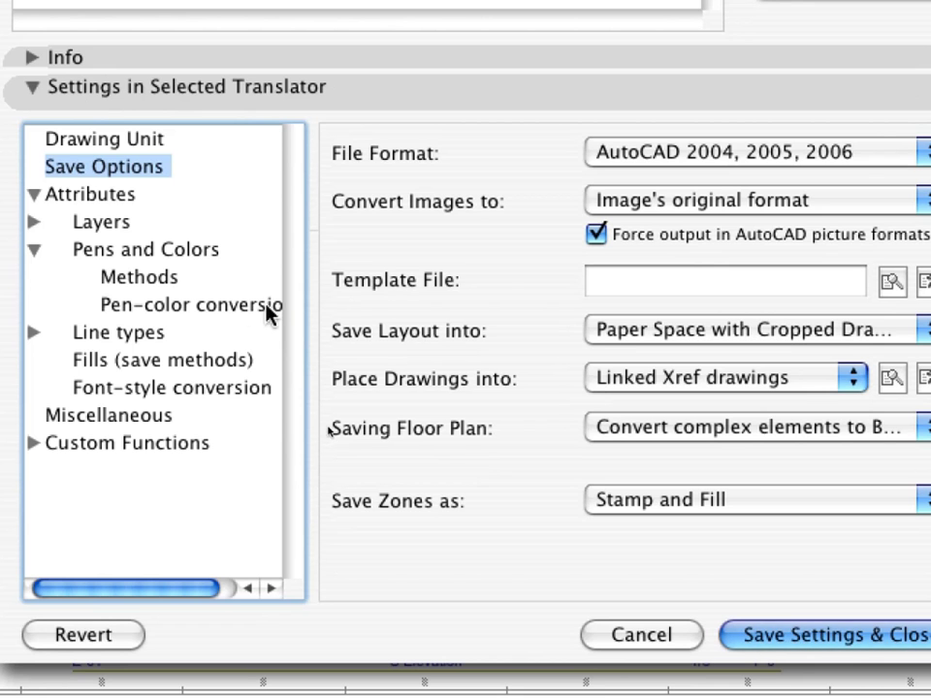
left_click(238, 307)
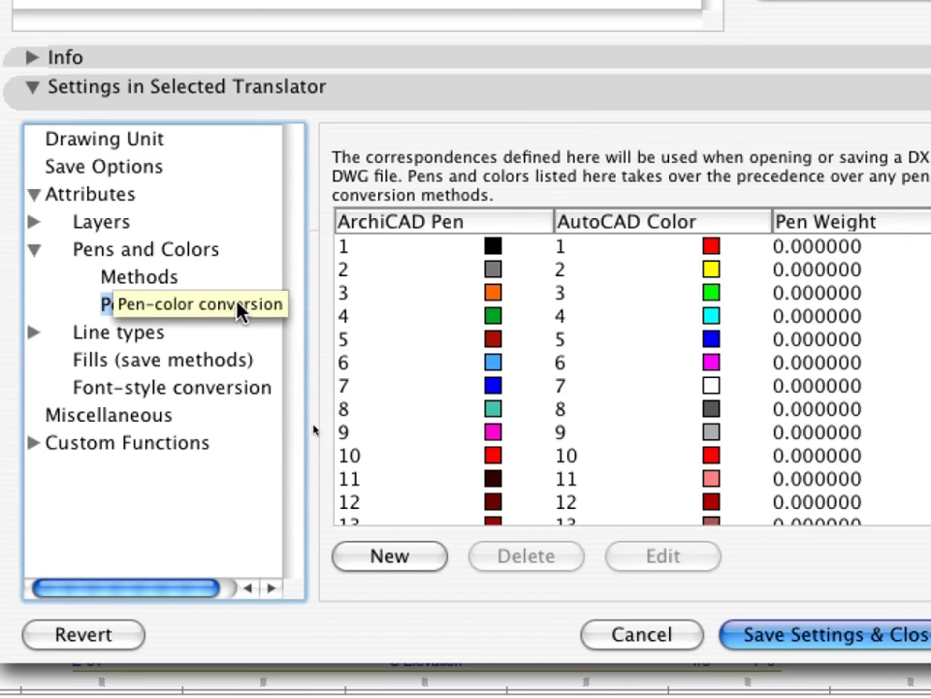
left_click(35, 444)
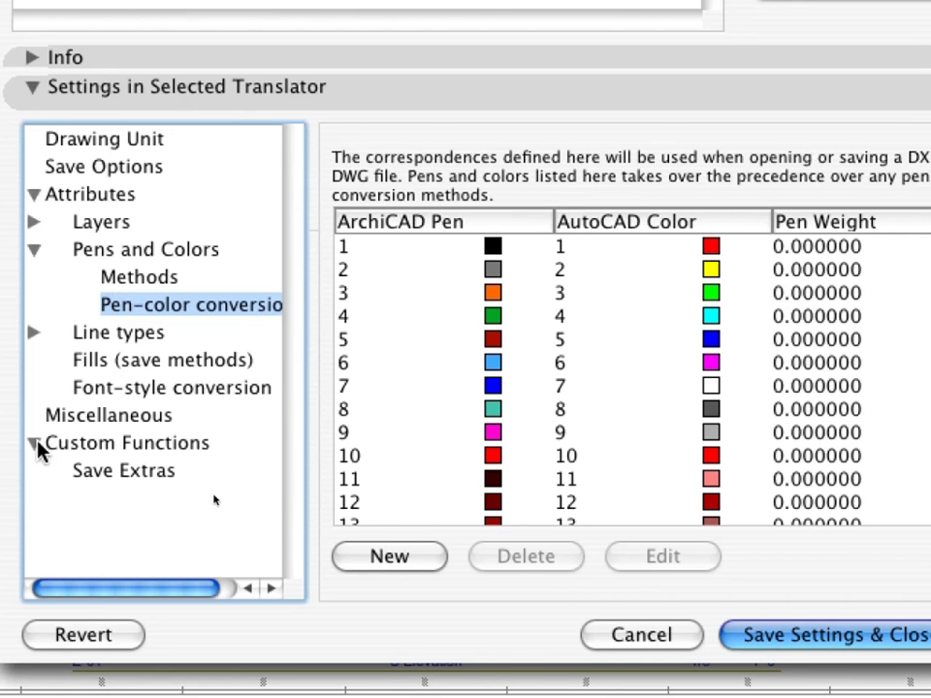
left_click(99, 469)
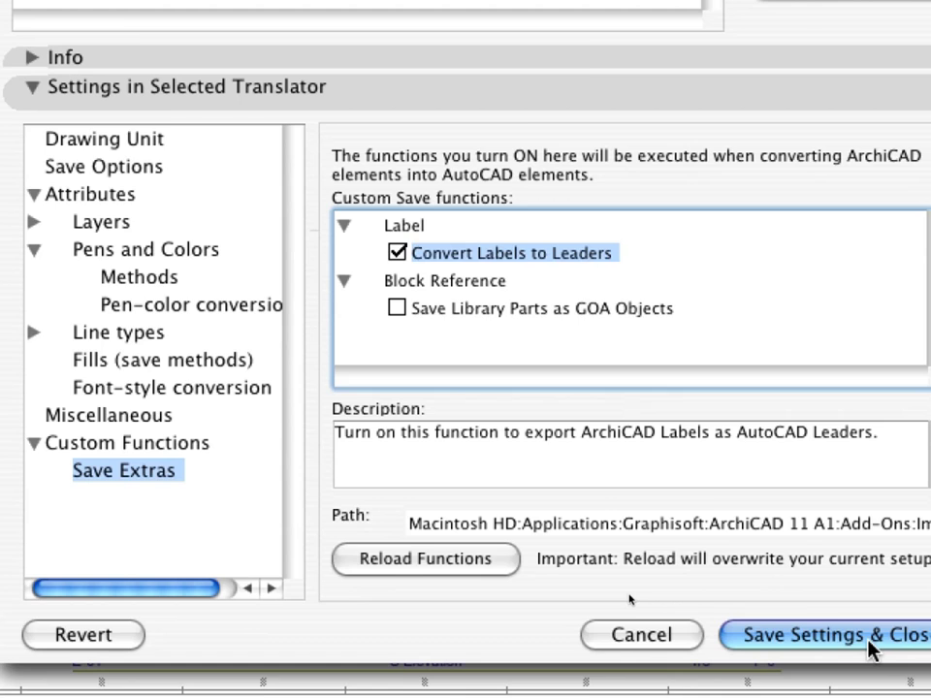
left_click(870, 648)
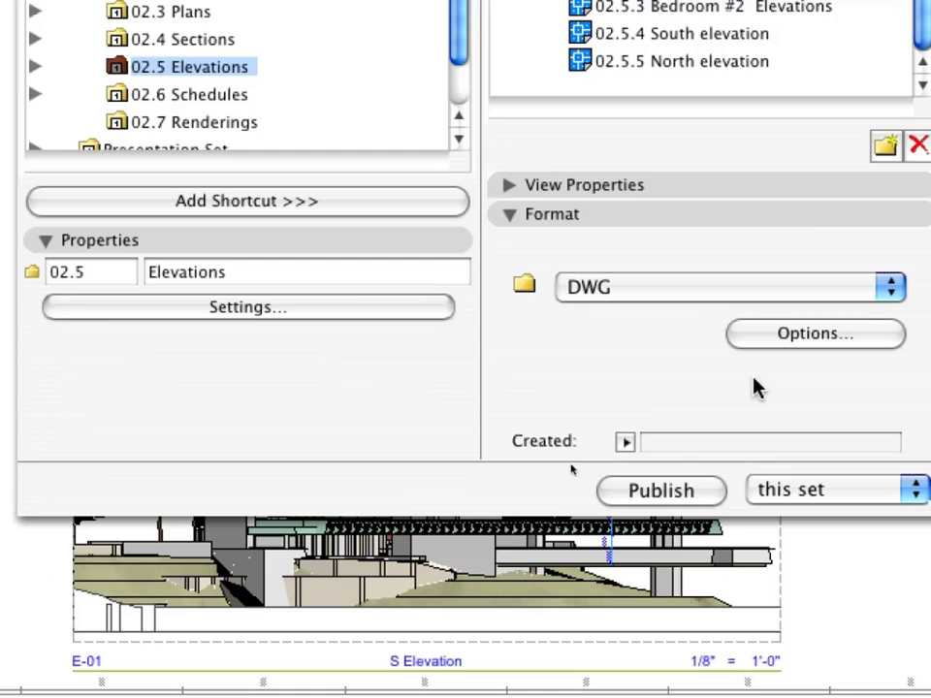
Publish all DWG Drawings sheets to the Desktop, then close the report and Organizer
left_click(717, 495)
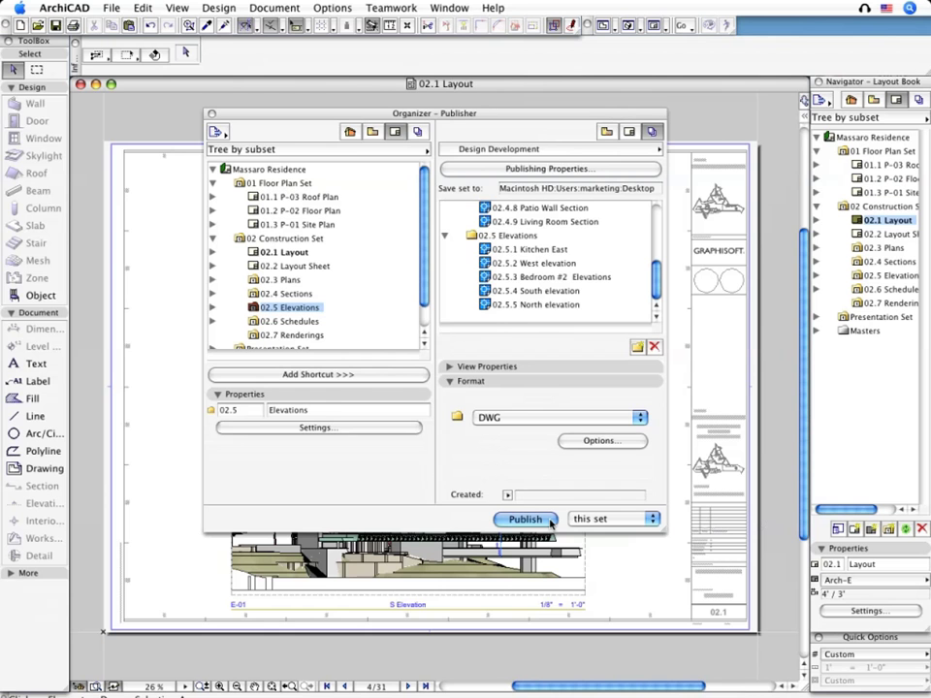
left_click(524, 520)
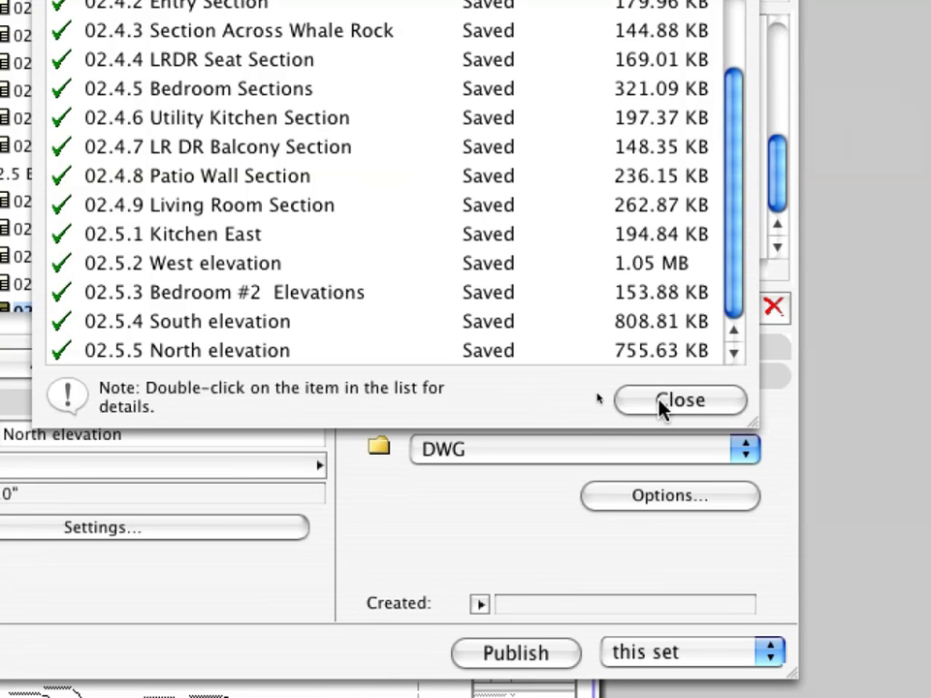
left_click(661, 405)
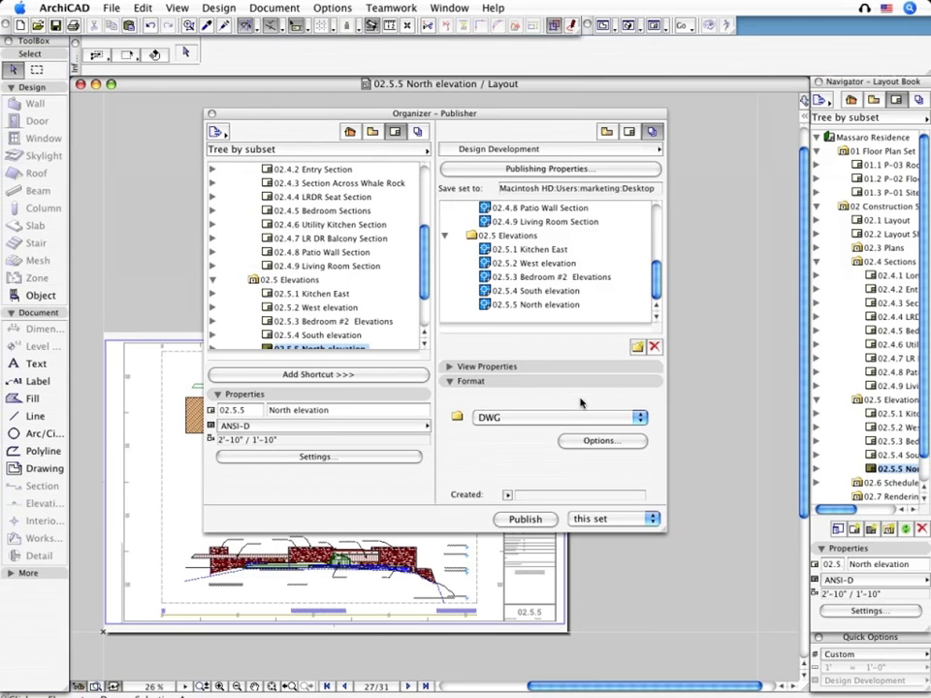
left_click(213, 115)
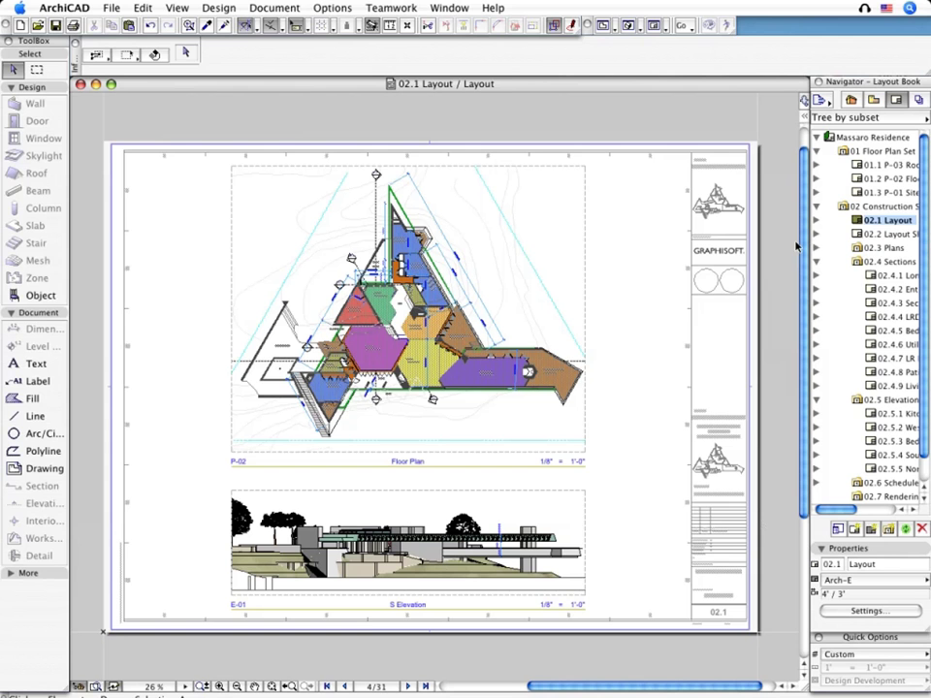
key("super+Tab")
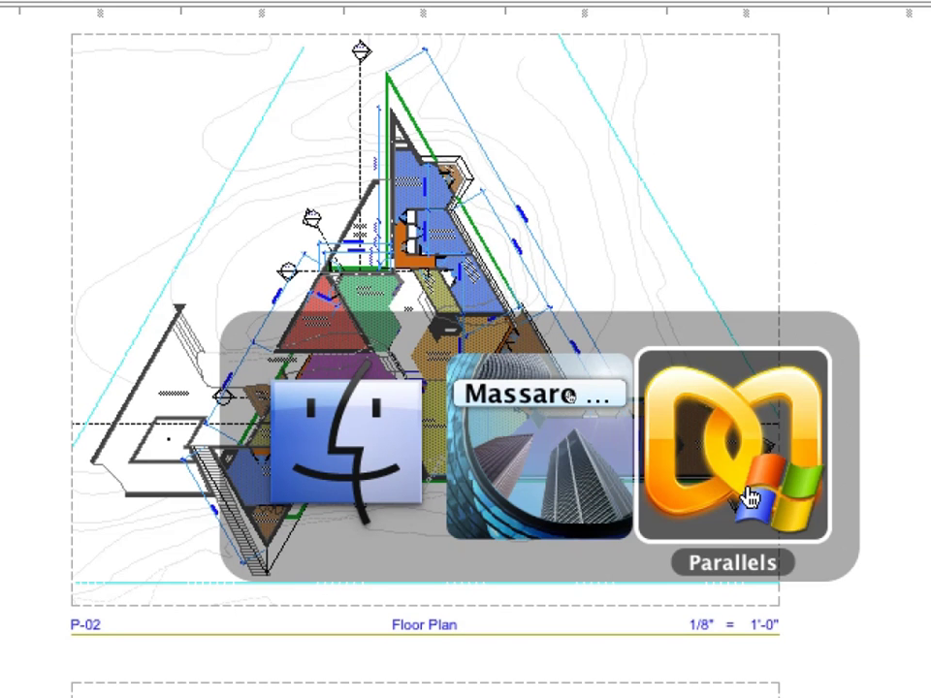
In the Windows virtual machine, open 02.1 Floor Plan Layout.DWG in AutoCAD 2007
left_click(750, 496)
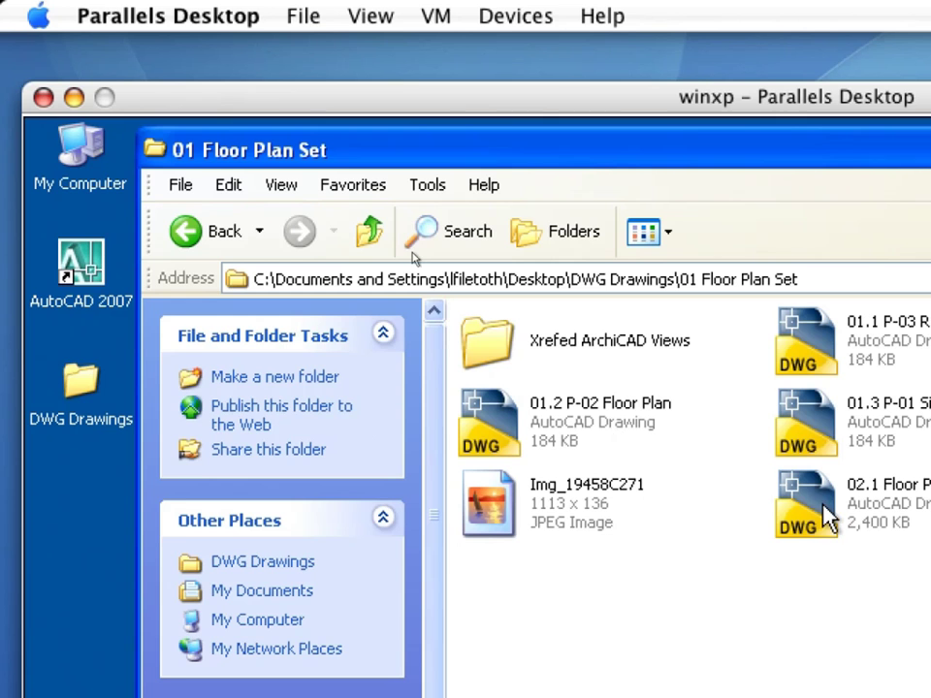
double_click(827, 515)
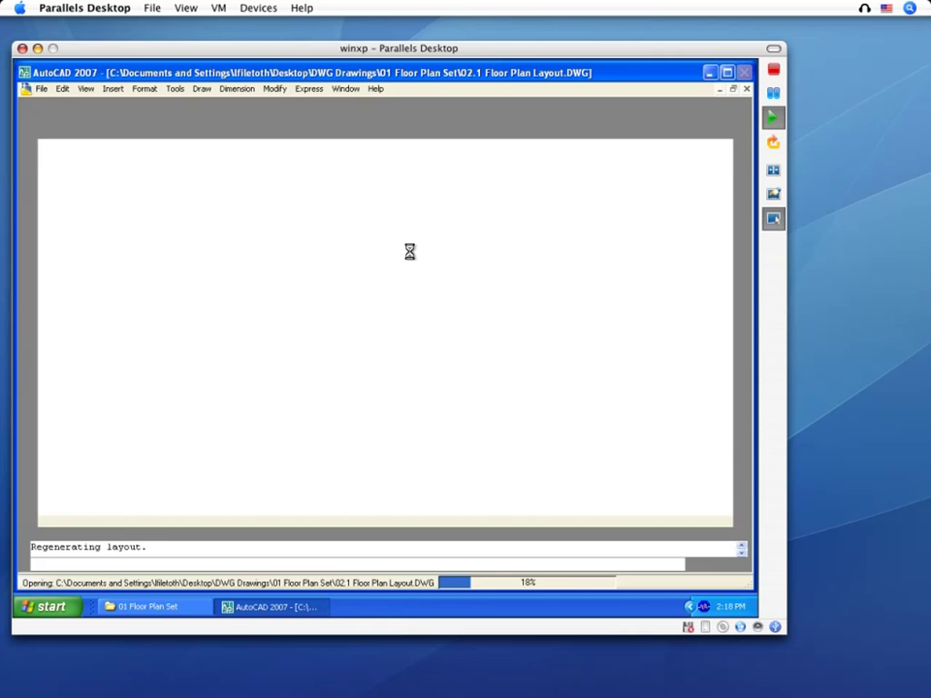
Zoom into the S Elevation, then pan up to the floor plan's Atrium and Dining rooms
scroll(378, 329, "up", 1)
scroll(387, 424, "up", 5)
middle_click_drag(387, 424, 388, 458)
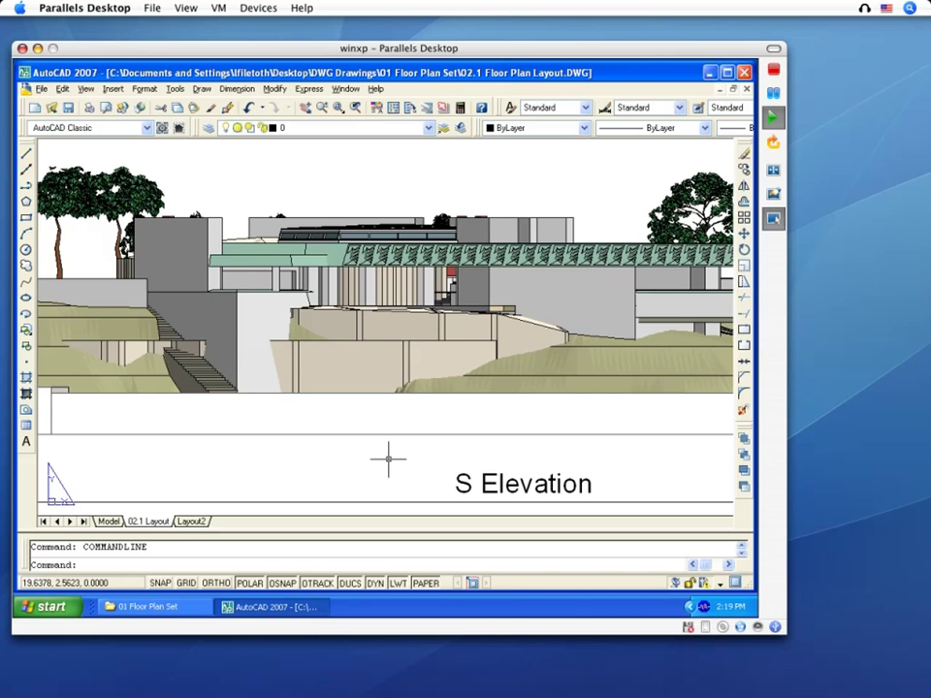
middle_click_drag(380, 156, 387, 391)
mouse_move(364, 180)
middle_mouse_down()
mouse_move(415, 422)
mouse_move(406, 581)
middle_mouse_up()
middle_click_drag(151, 507, 65, 521)
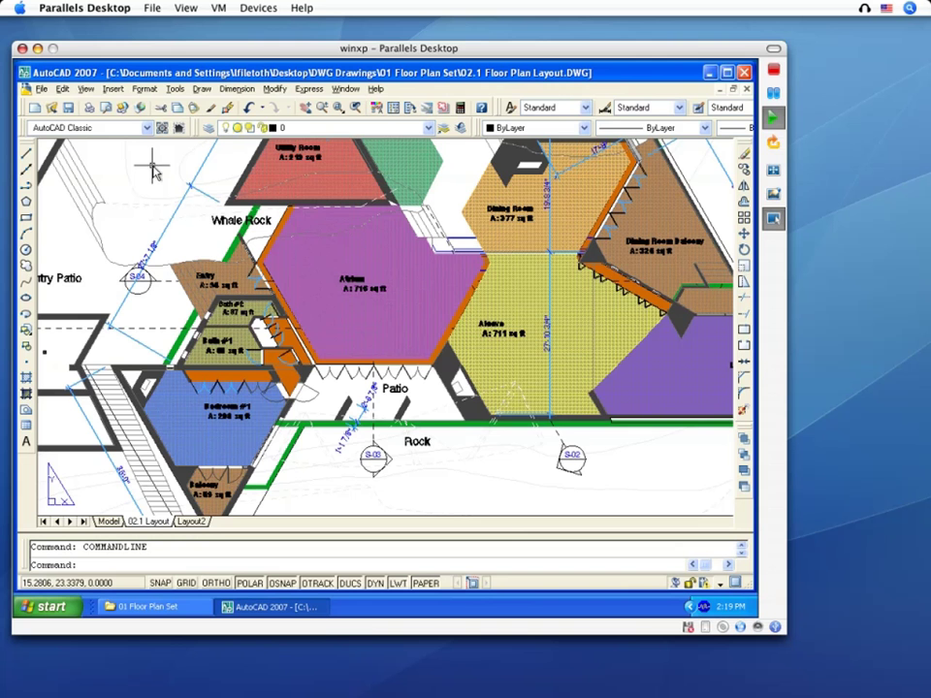
mouse_move(151, 168)
middle_mouse_down()
mouse_move(117, 341)
mouse_move(120, 386)
middle_mouse_up()
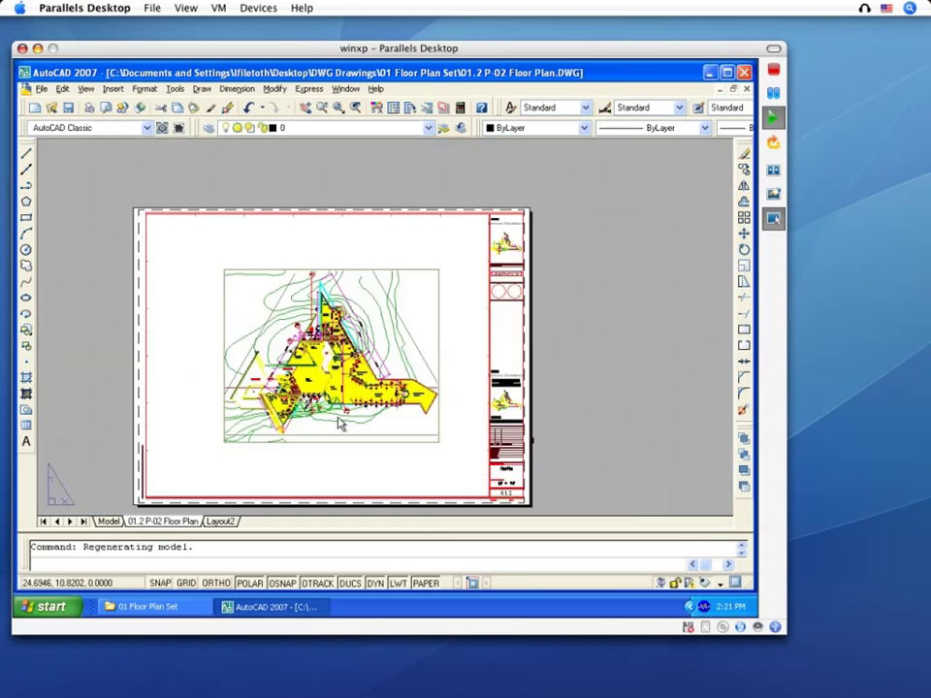
Zoom into the 01.2 P-02 Floor Plan to read the Living Room area
scroll(353, 409, "up", 3)
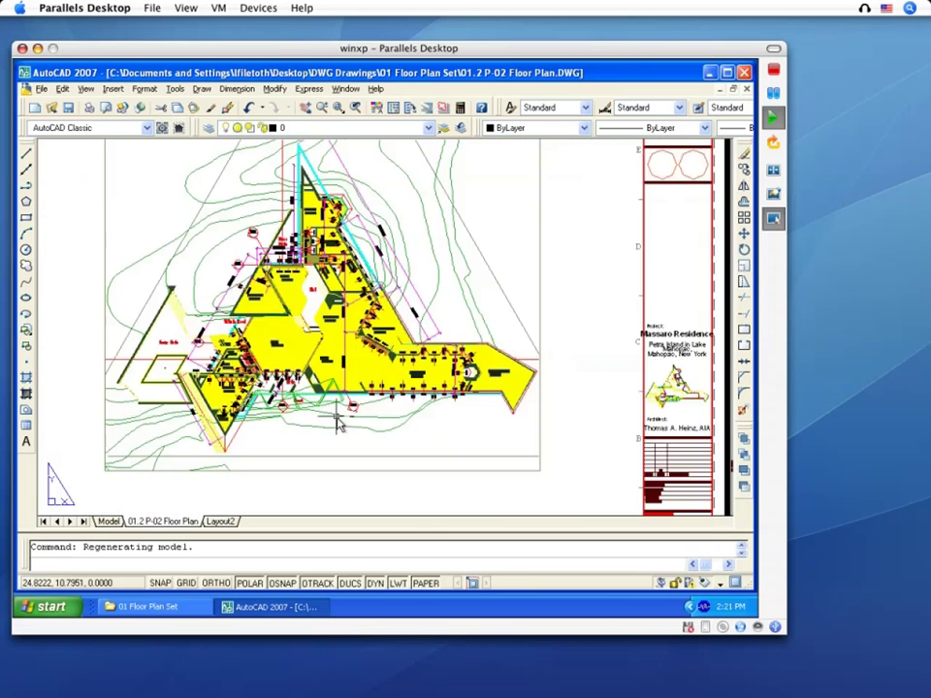
scroll(373, 407, "up", 2)
scroll(394, 403, "up", 2)
scroll(393, 402, "up", 2)
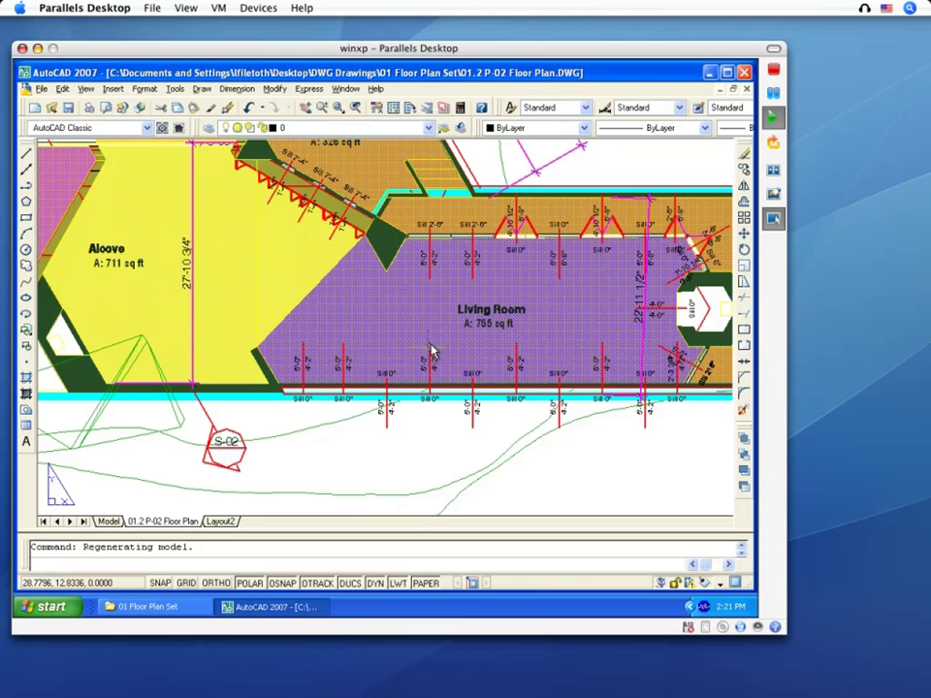
scroll(409, 329, "up", 1)
scroll(396, 341, "up", 1)
Pan across Kitchen, Hall, Atrium, Rear Patio and Utility Room to the S-02 and S-06 tags
middle_click_drag(396, 344, 406, 363)
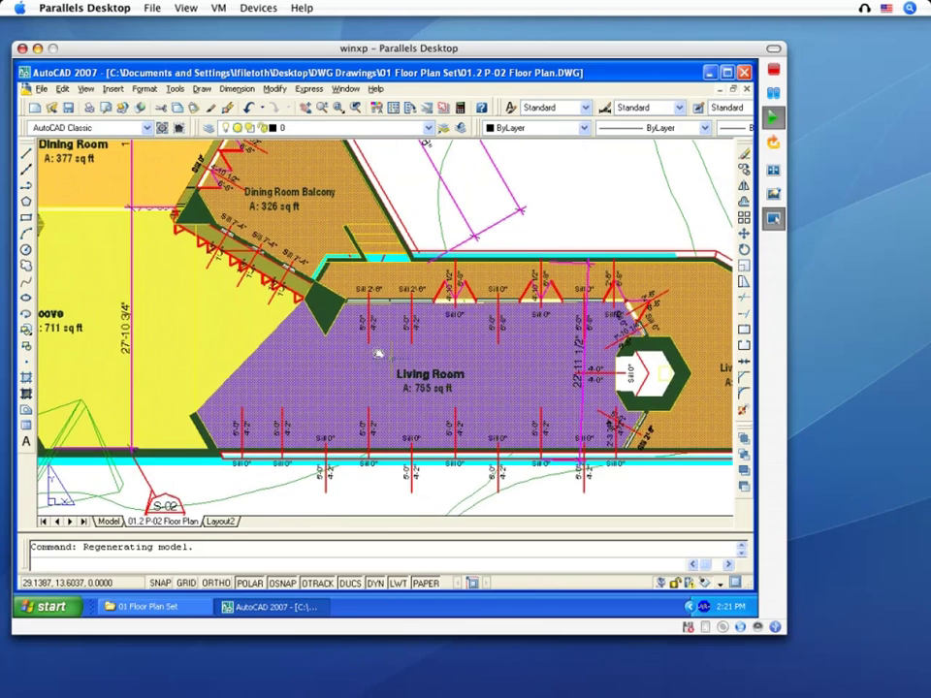
mouse_move(202, 220)
middle_mouse_down()
mouse_move(296, 305)
mouse_move(245, 246)
middle_mouse_up()
mouse_move(204, 190)
middle_mouse_down()
mouse_move(292, 316)
mouse_move(312, 307)
middle_mouse_up()
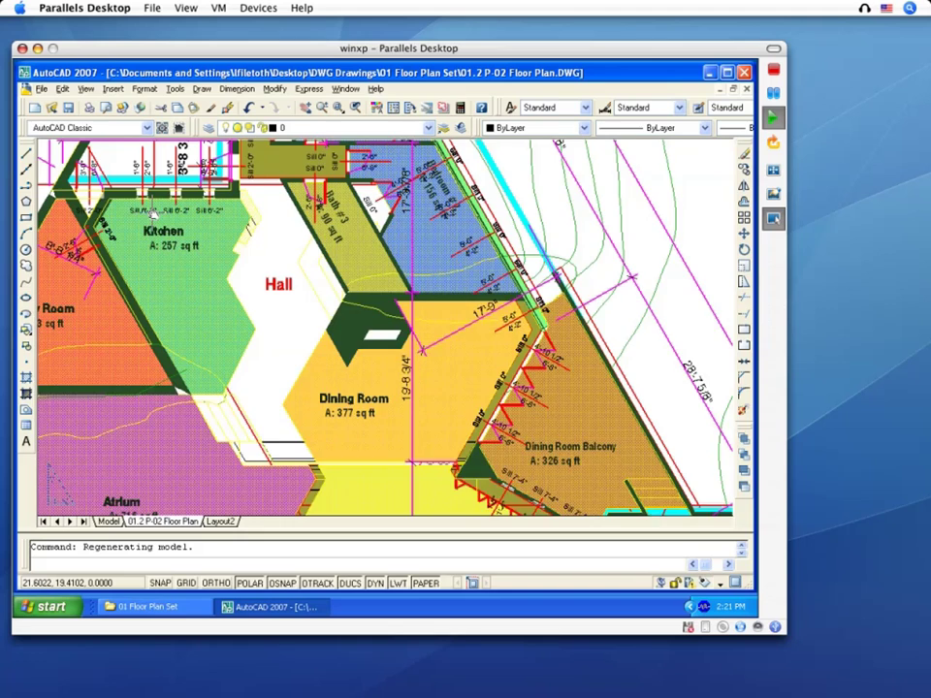
middle_click_drag(116, 165, 184, 243)
mouse_move(242, 271)
middle_mouse_down()
mouse_move(260, 333)
mouse_move(254, 363)
middle_mouse_up()
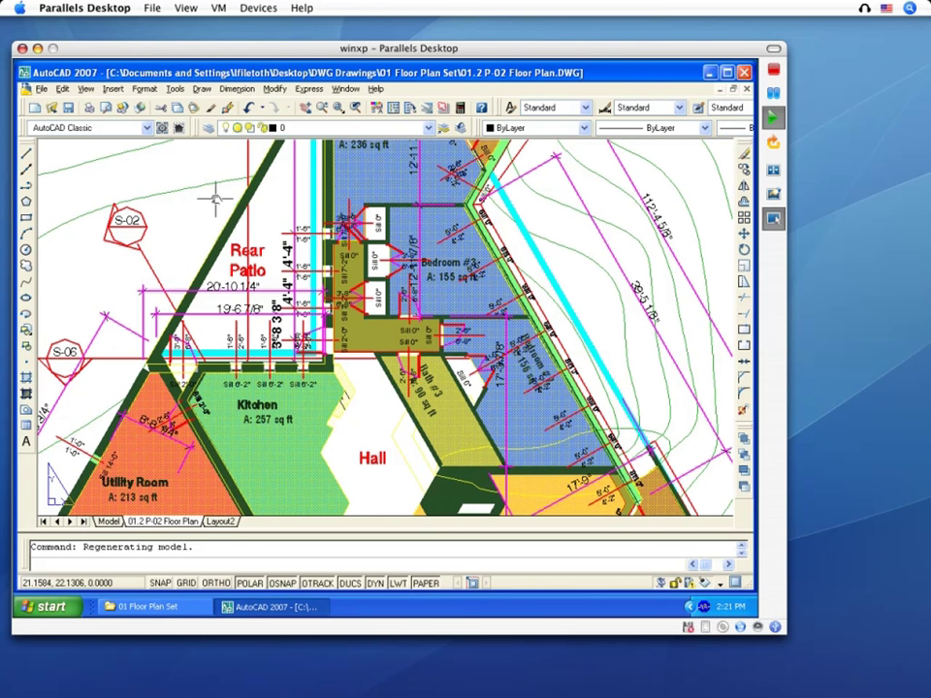